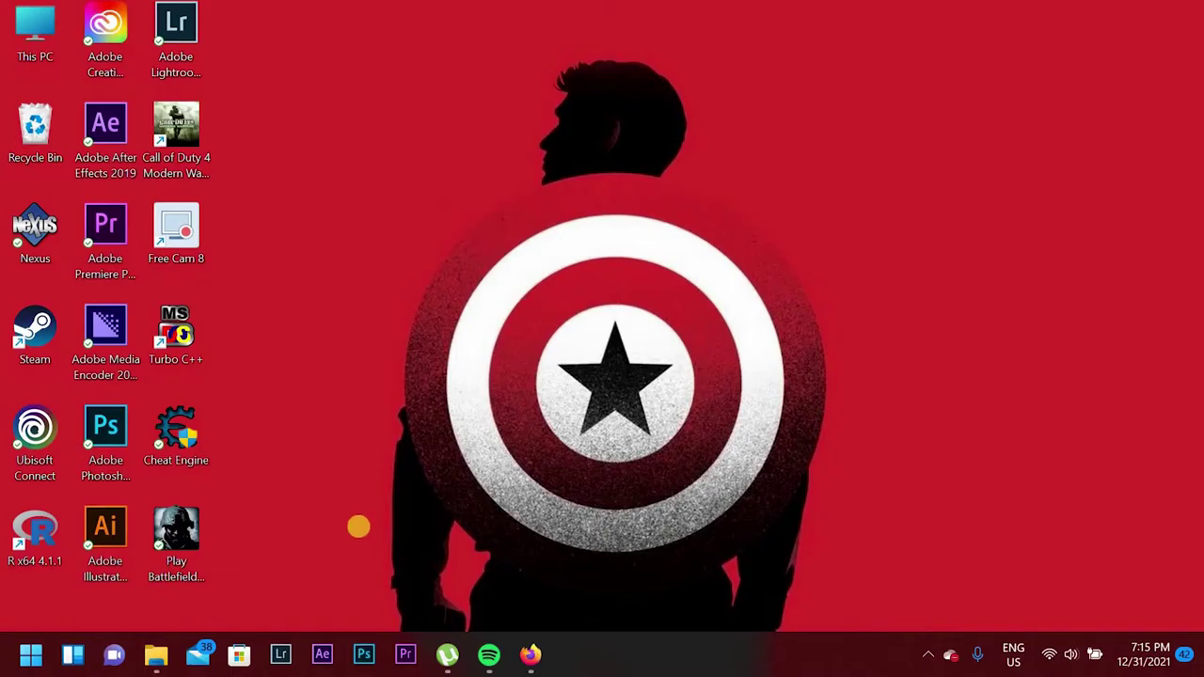
Step: Launch Premiere Pro 2019 from the taskbar so the Home screen lists recent projects
click(403, 654)
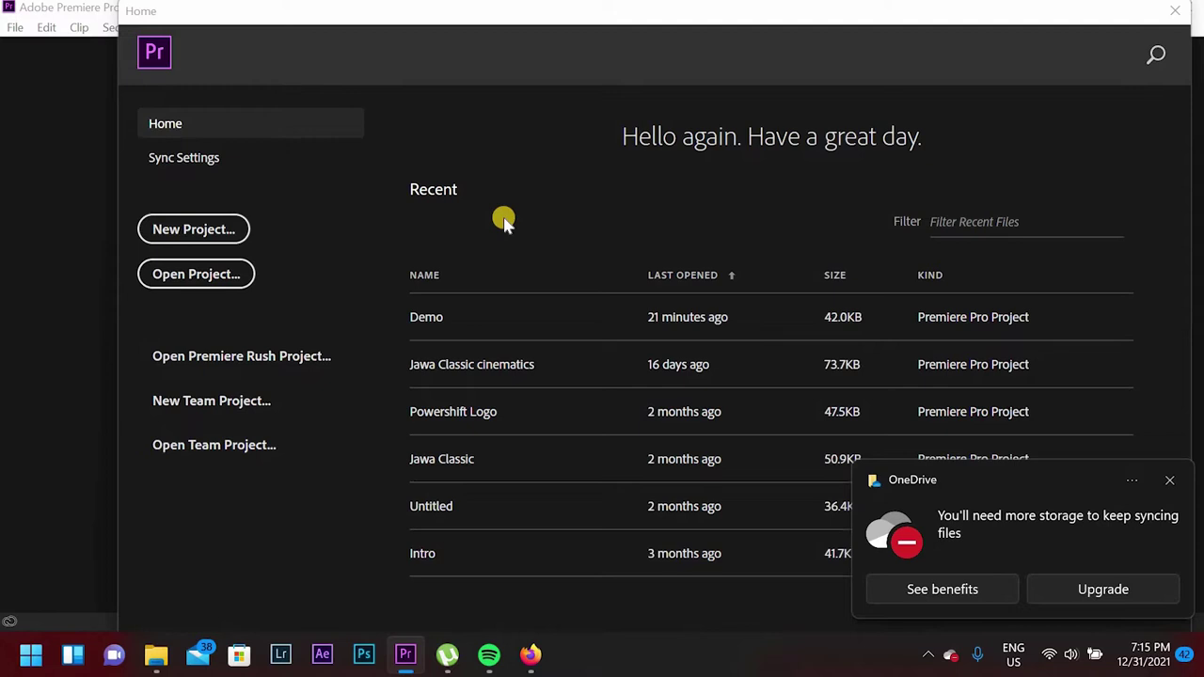
Step: Create a new project named Demo2 in G:\World Of Colours 17
click(196, 227)
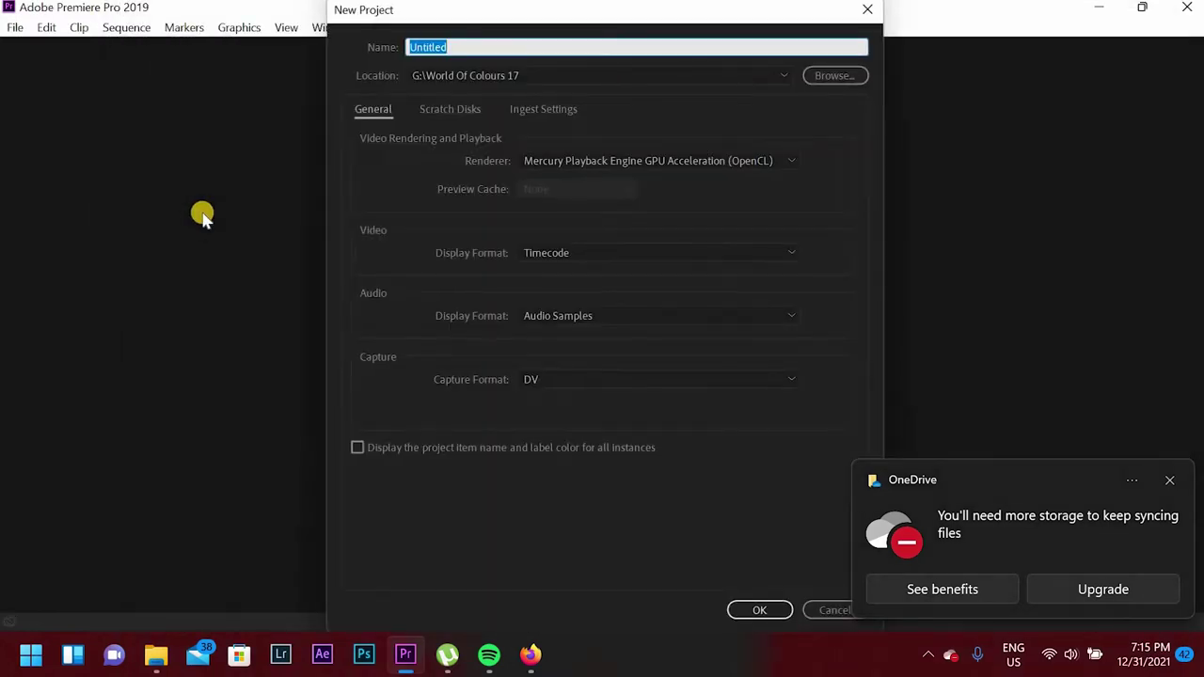
text(Demo2)
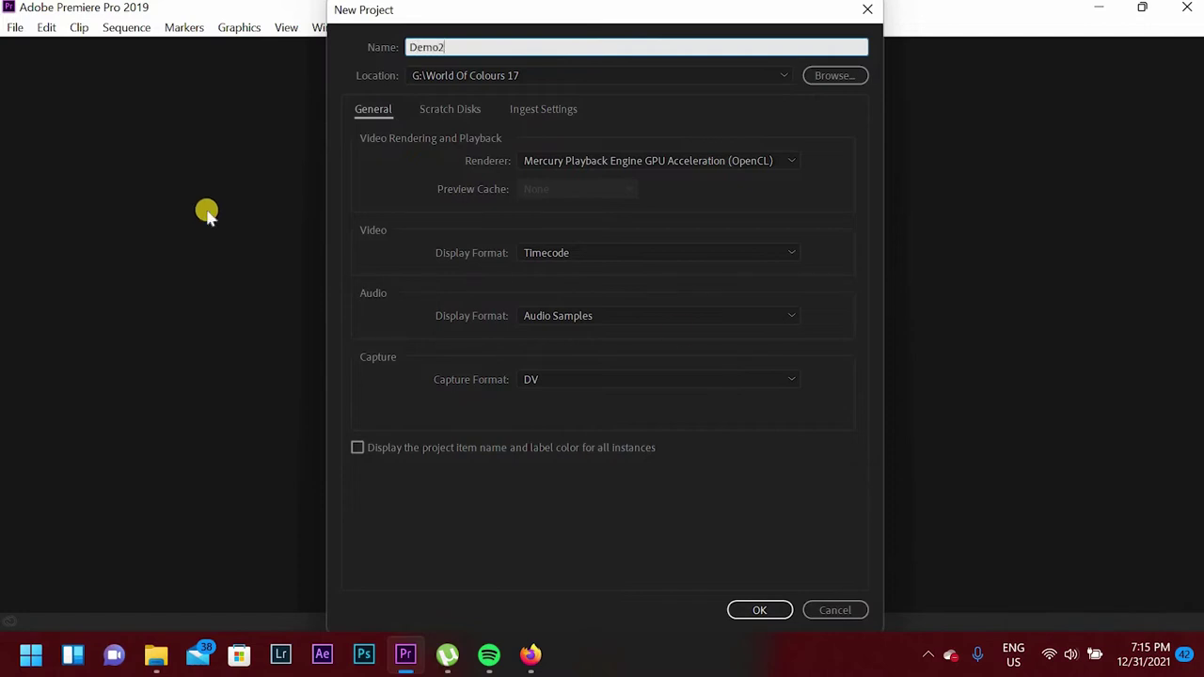
click(762, 610)
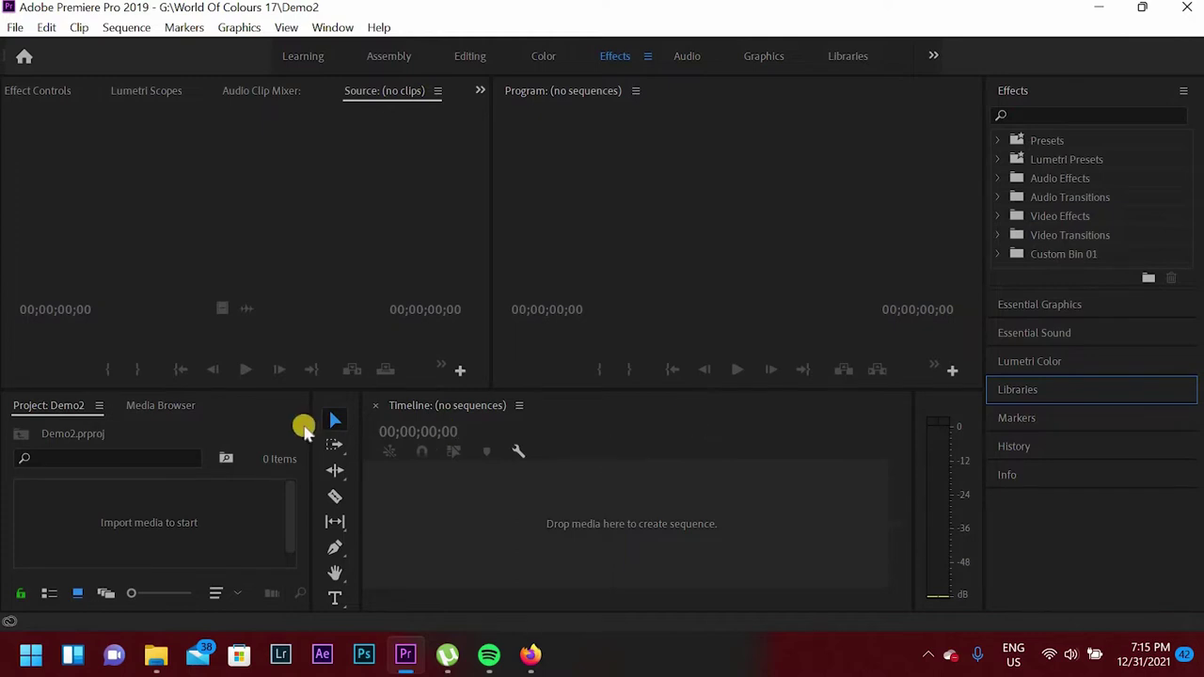
double_click(209, 525)
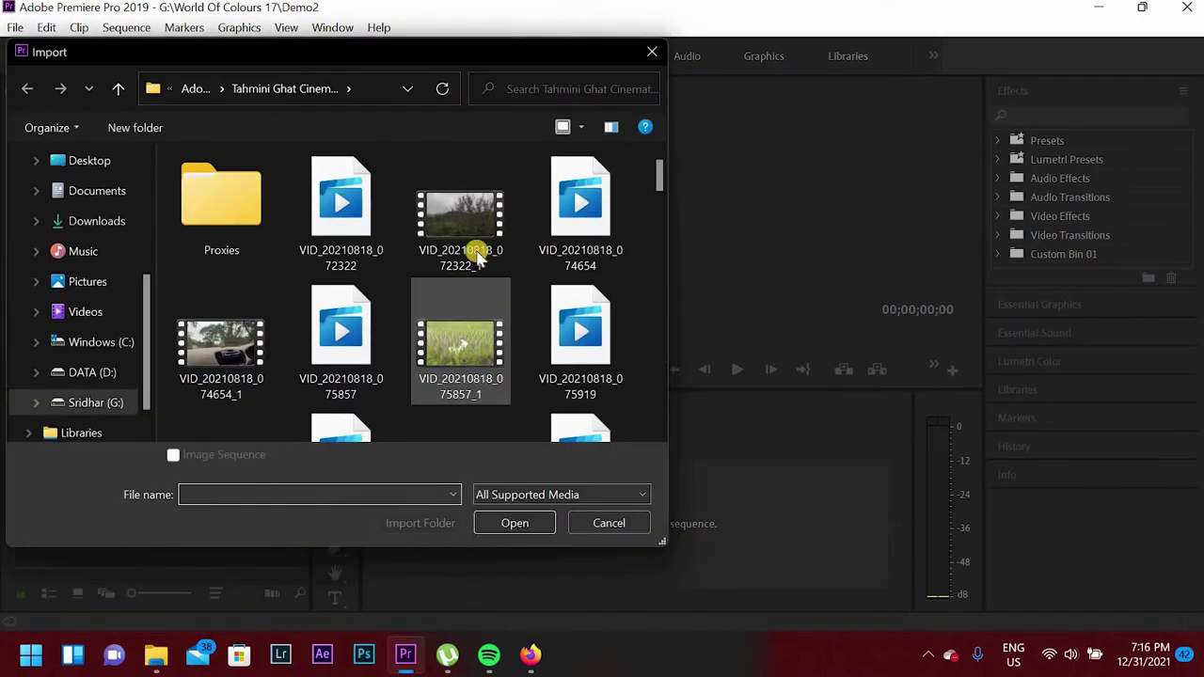
Step: Import clips VID_20210818_072322_1 and VID_20210818_074654_1 into the project
click(473, 238)
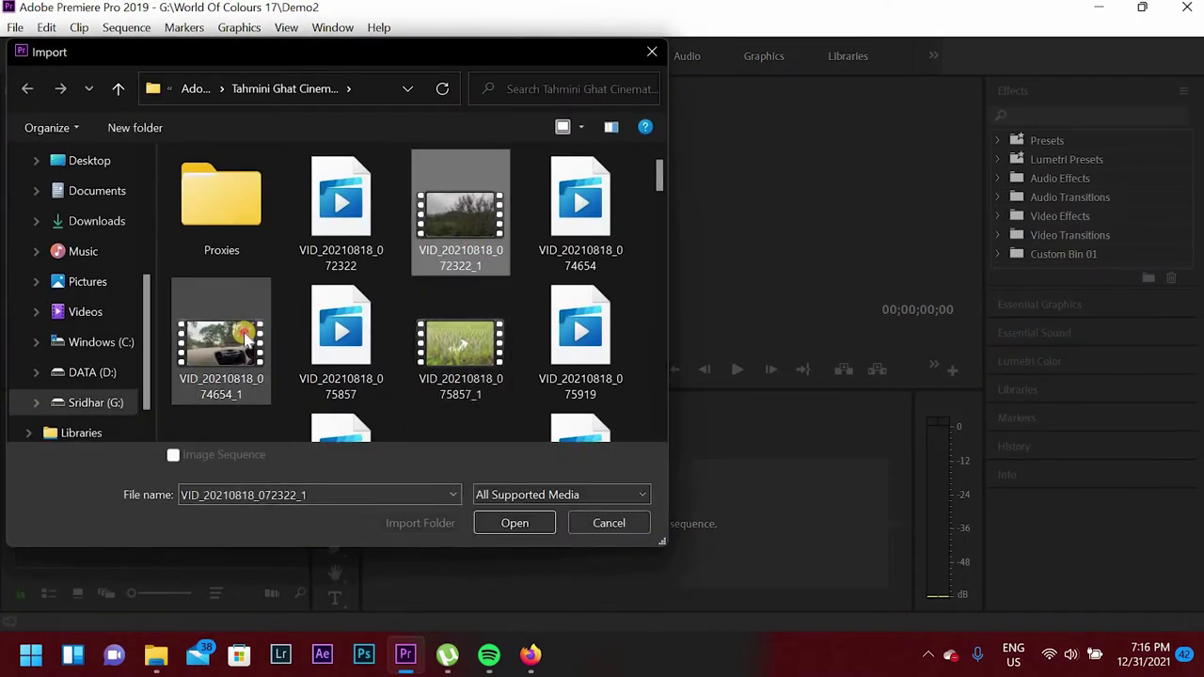
ctrl+click(221, 343)
click(534, 523)
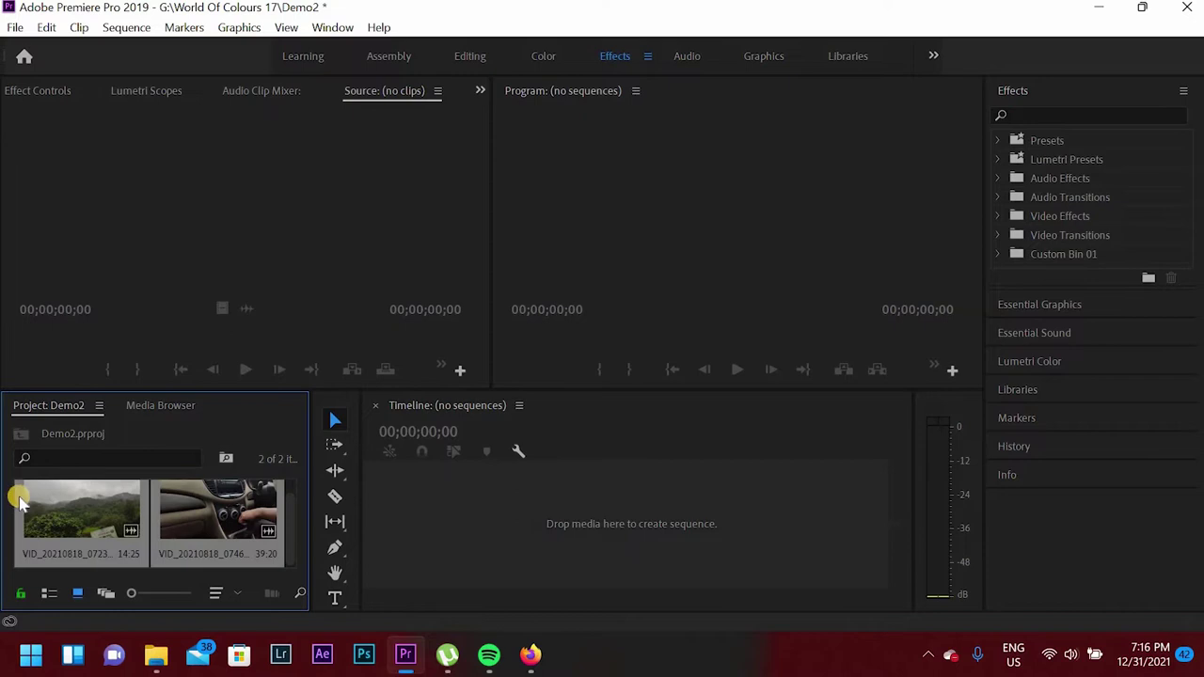
Step: Place both clips back to back on the timeline as a new sequence, then choose Track Select Forward
drag(64, 506, 403, 522)
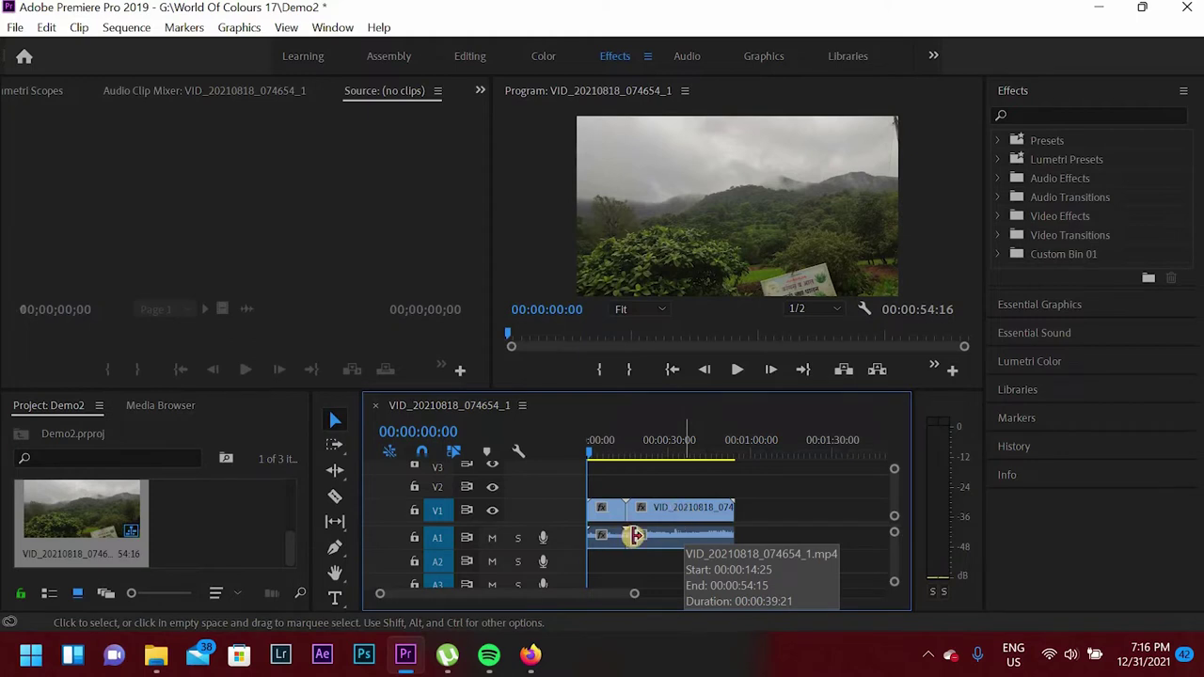
drag(669, 541, 646, 508)
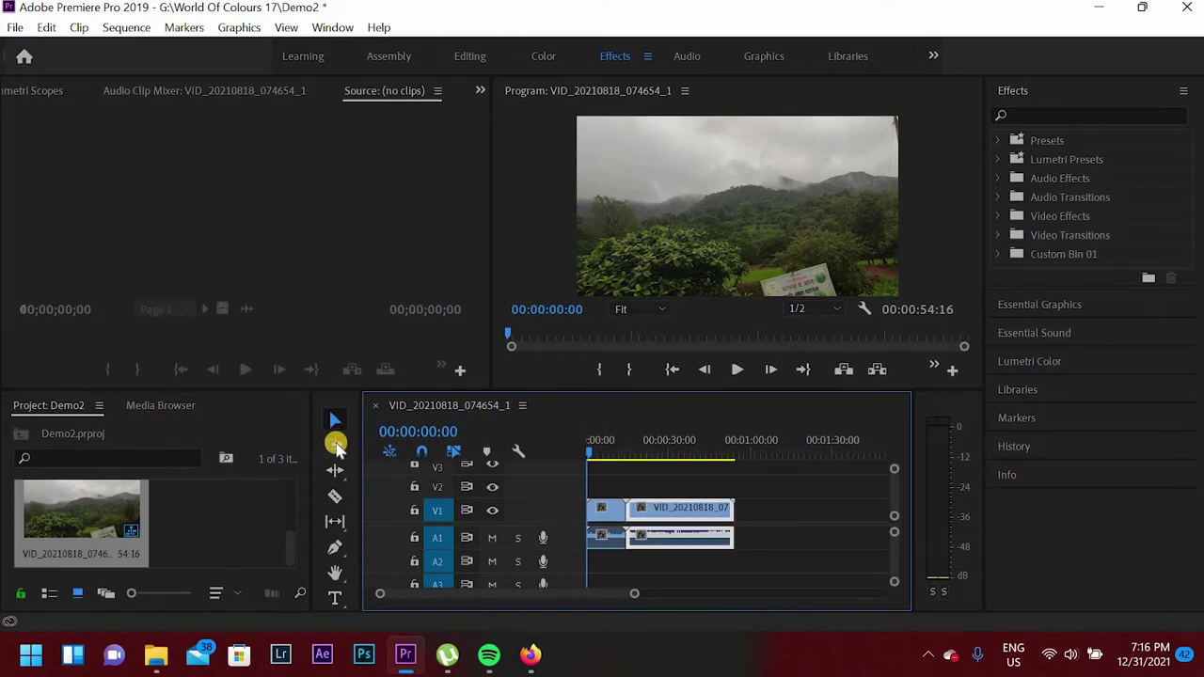
click(335, 444)
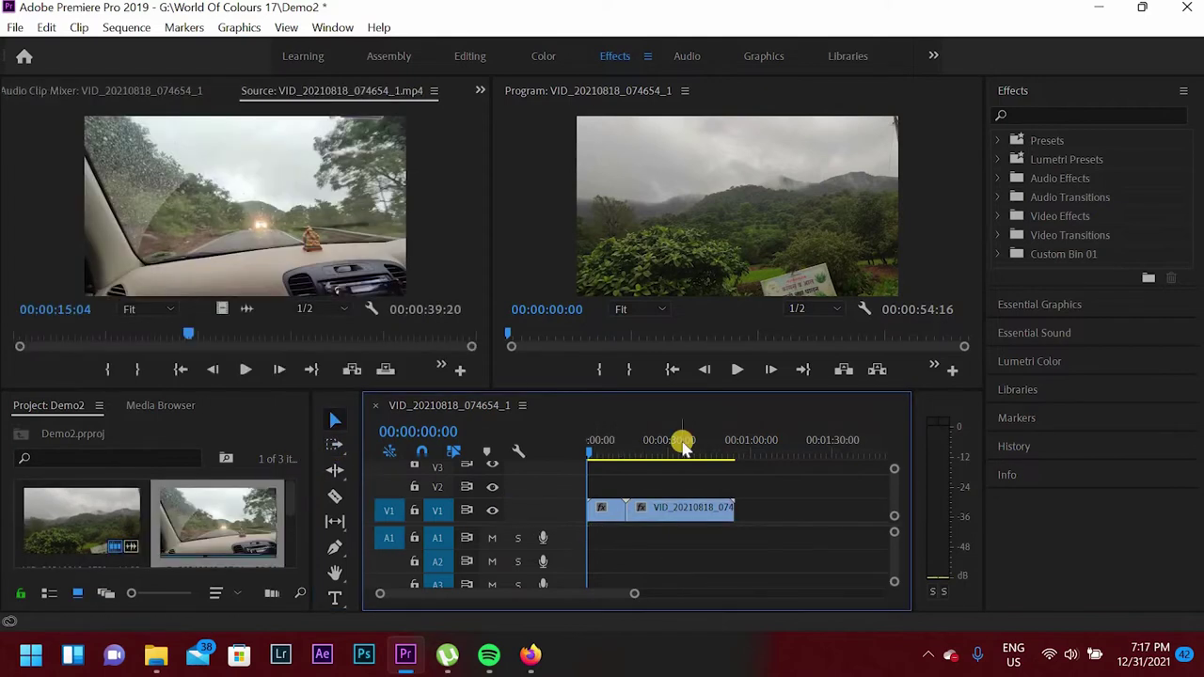
Step: Play and scrub the sequence to preview the cut from hillside to car interior
click(736, 370)
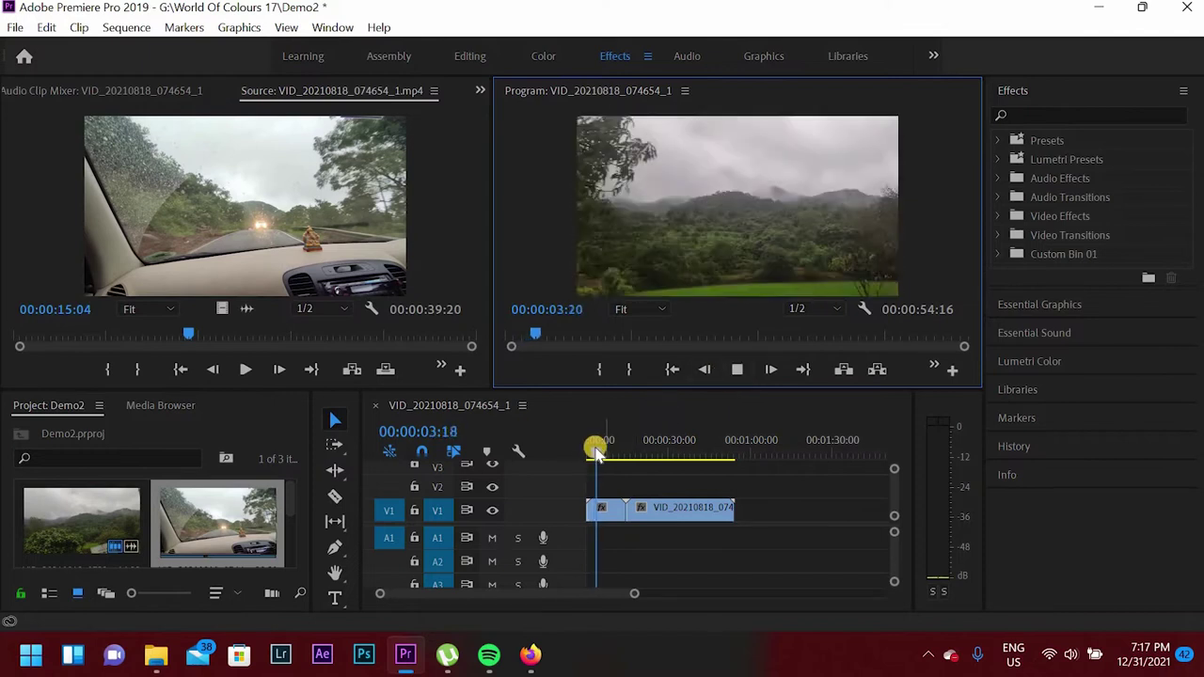
drag(602, 449, 621, 456)
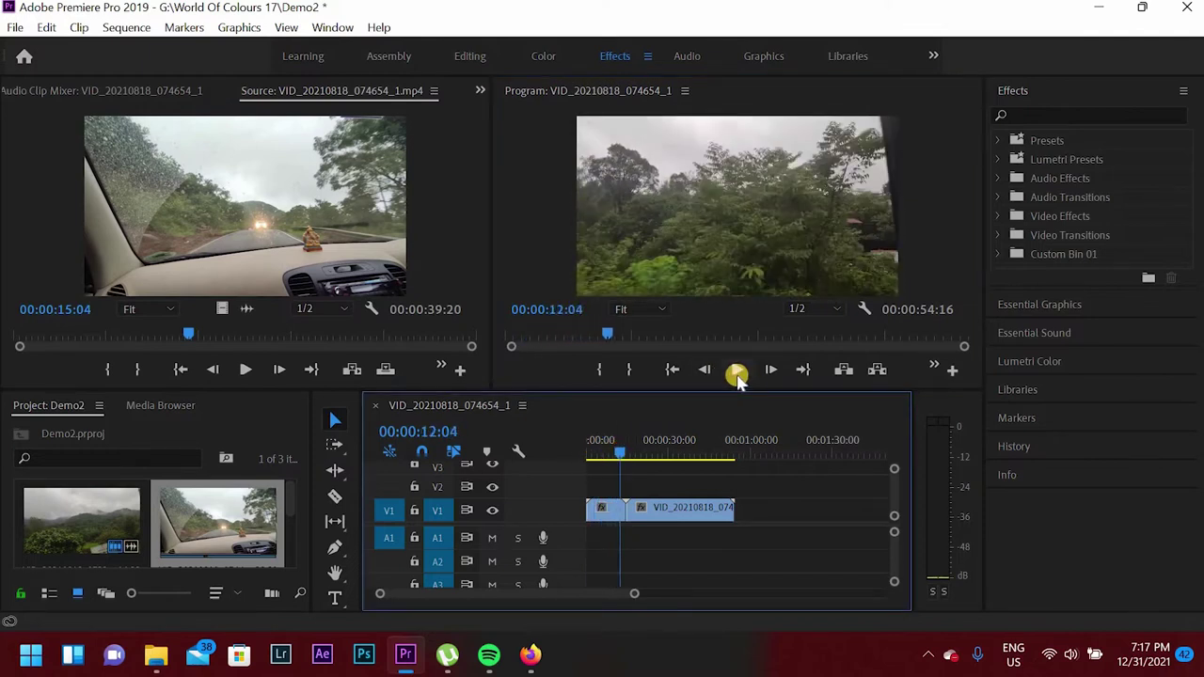
click(737, 373)
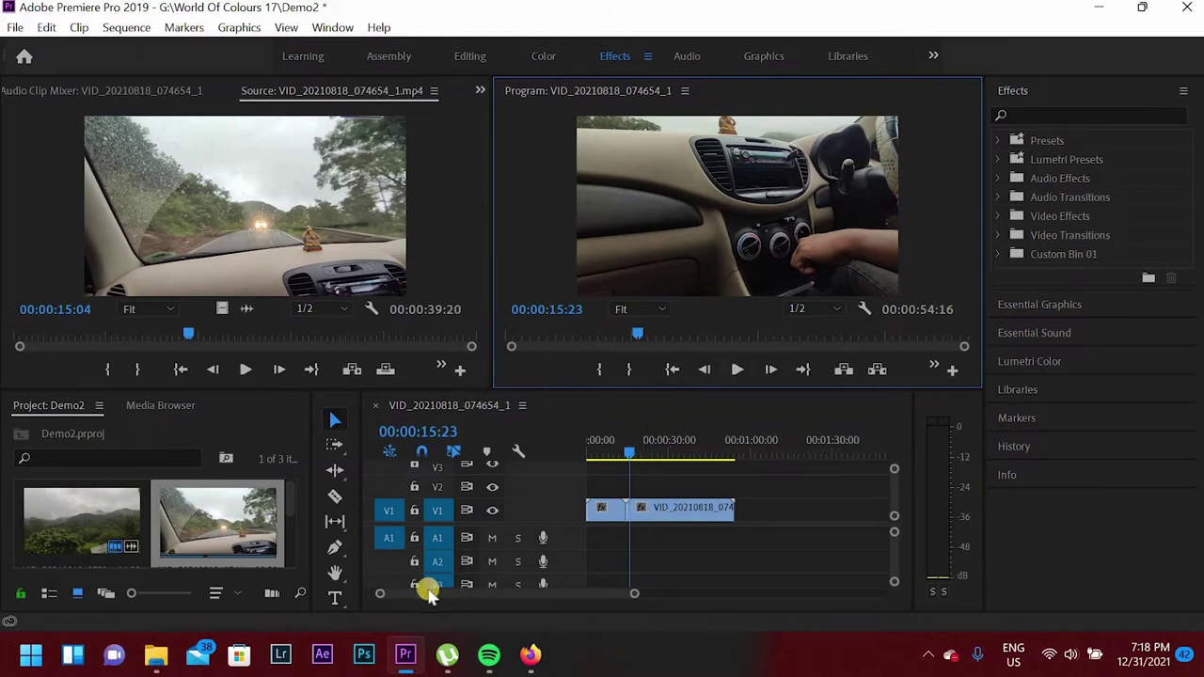
click(624, 455)
Step: Apply the default transition at the V1 edit point, accepting the insufficient media warning
drag(625, 456, 601, 455)
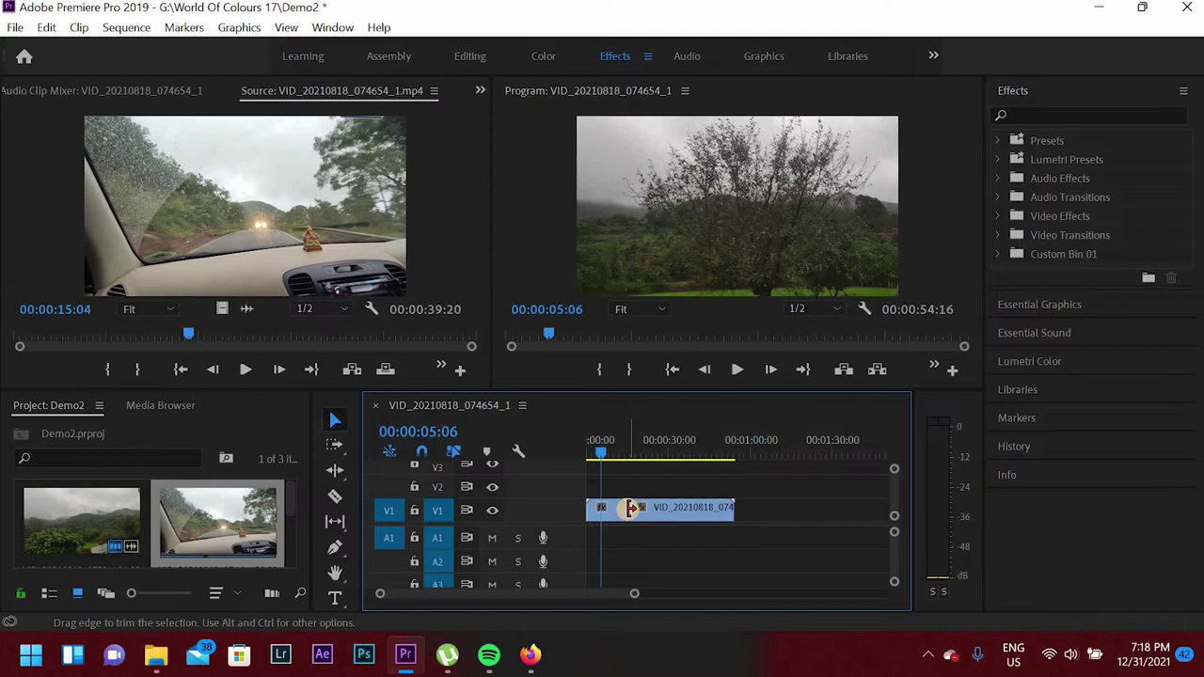
right_click(630, 510)
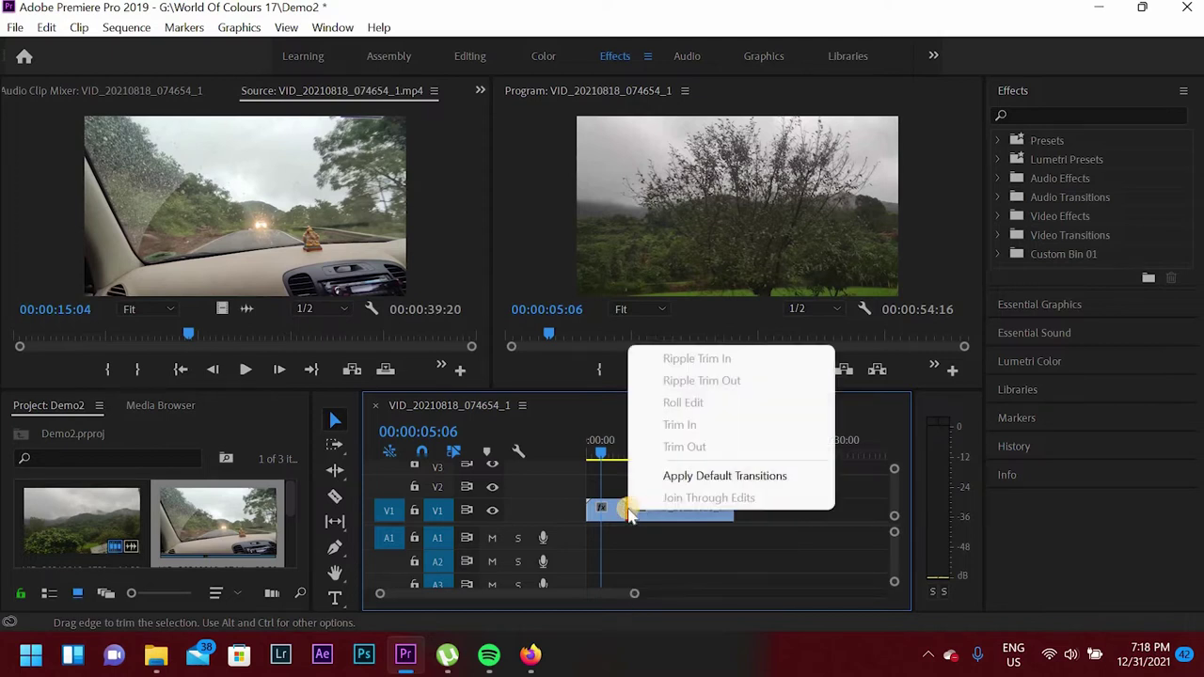
click(674, 478)
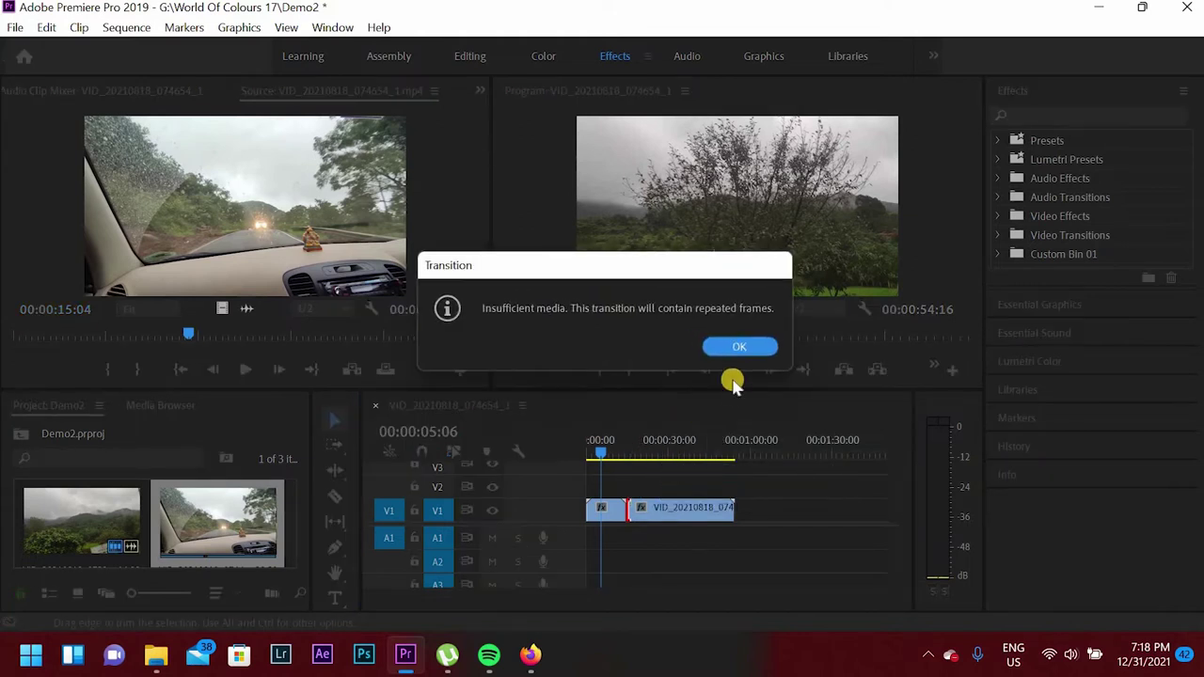
click(740, 346)
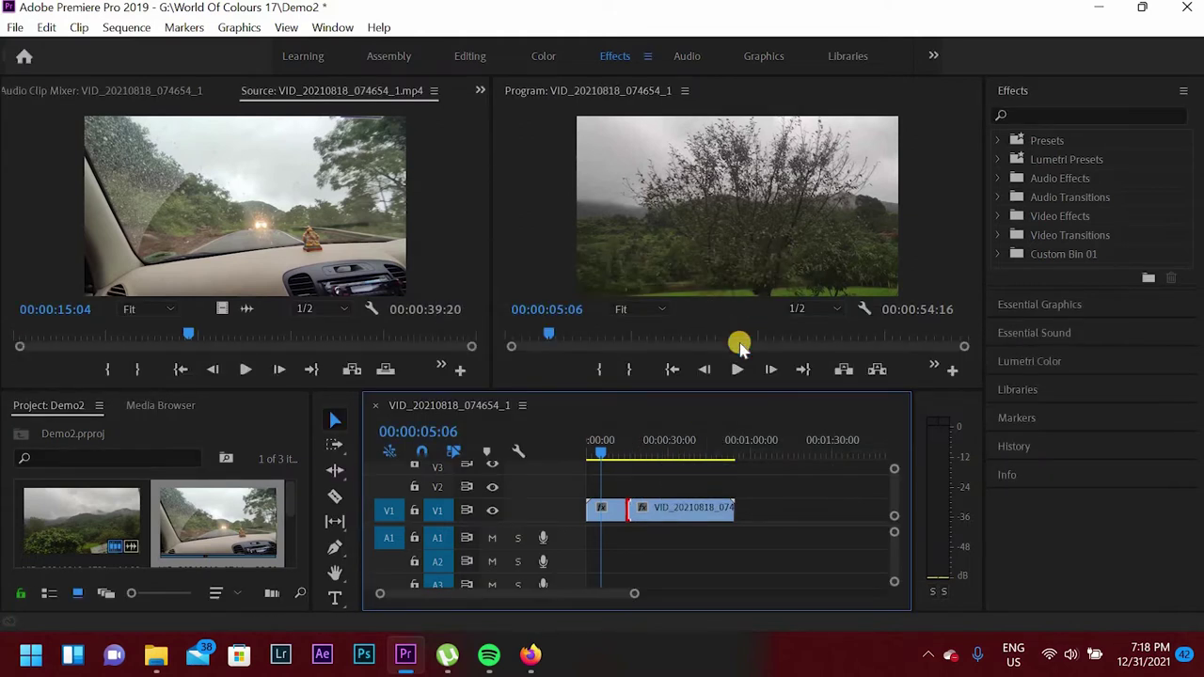
Step: Zoom out the timeline and play across the dissolve near 00:00:15, then stop
scroll(475, 596, up, 3)
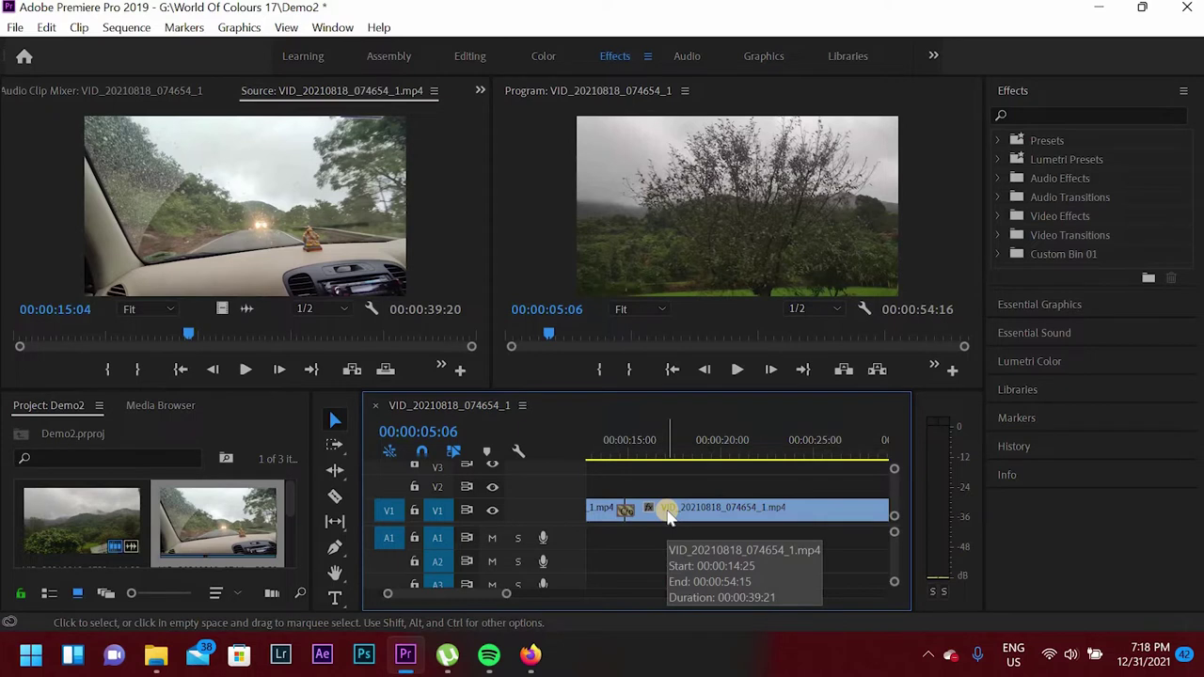
scroll(625, 526, up, 2)
scroll(625, 534, up, 2)
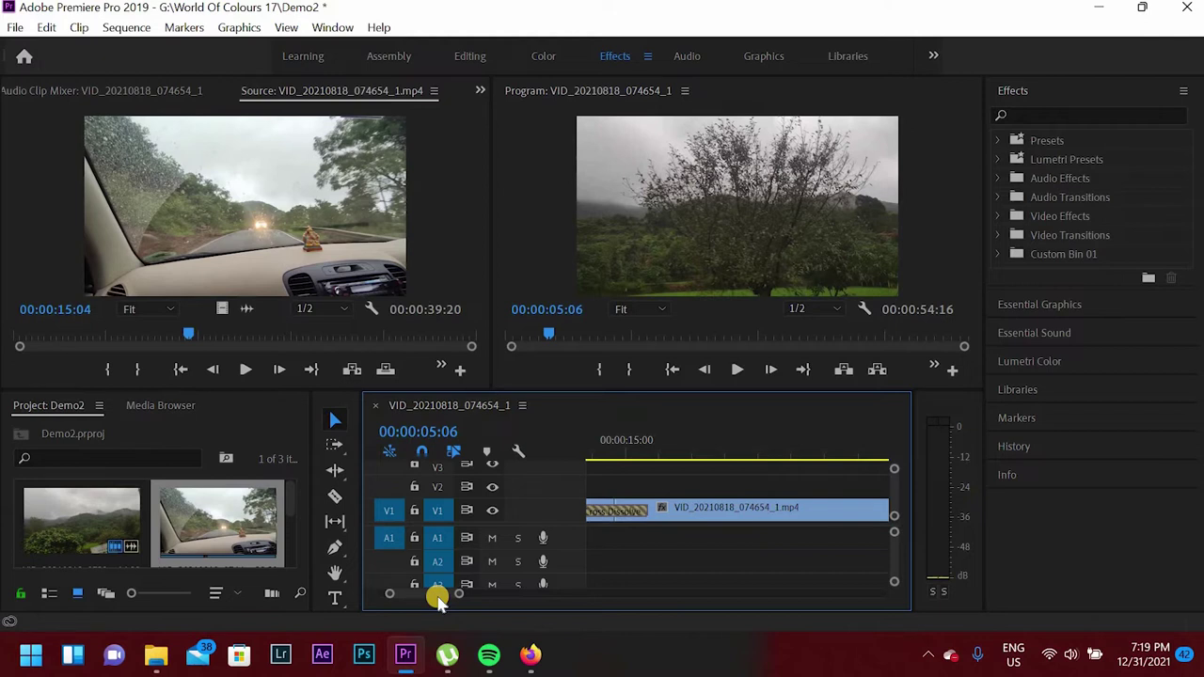
mouse_move(442, 600)
mouse_down()
mouse_move(398, 596)
mouse_move(435, 596)
mouse_up()
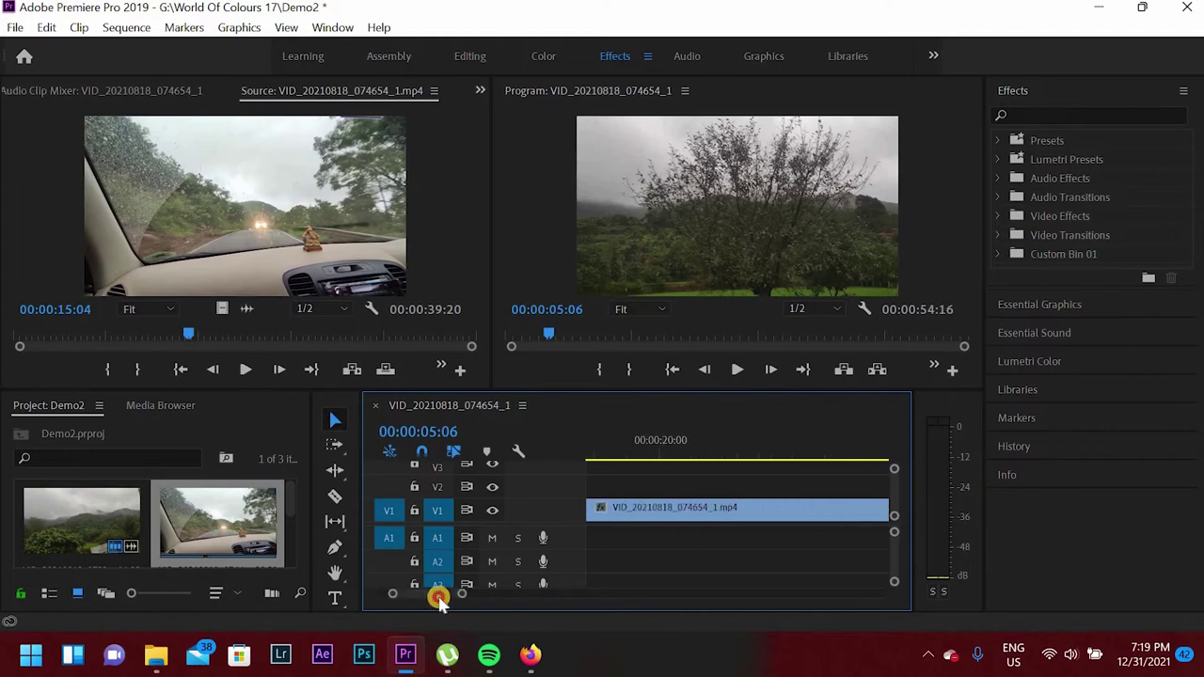
key(minus)
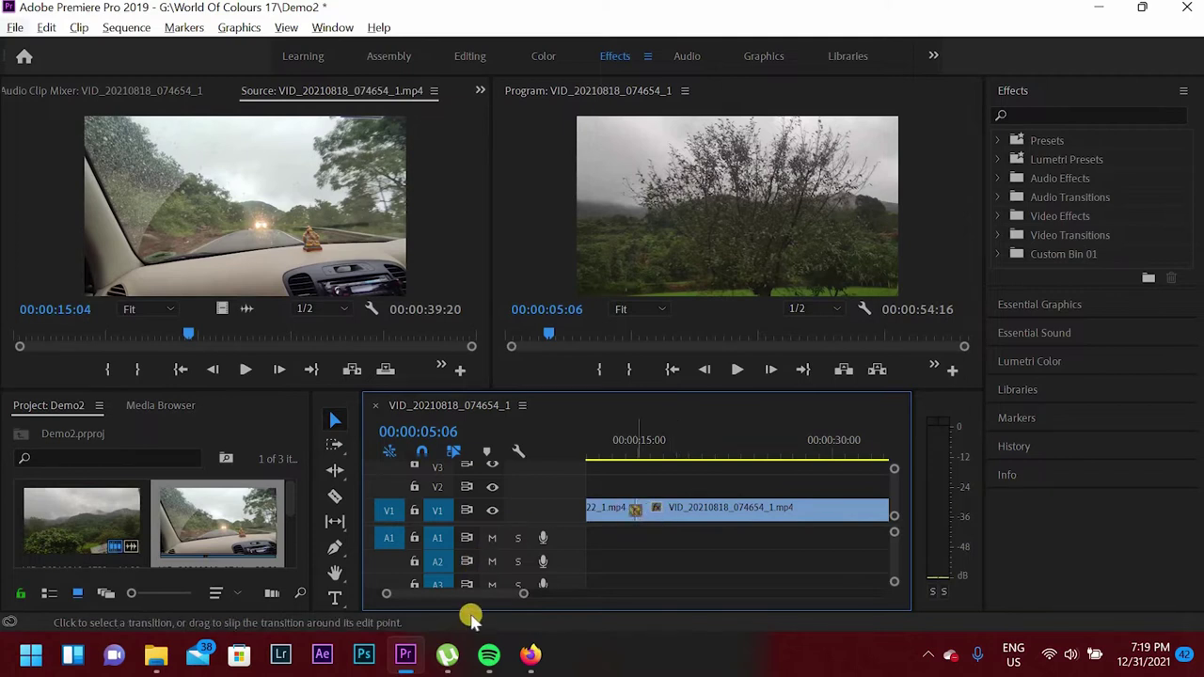
scroll(461, 595, up, 3)
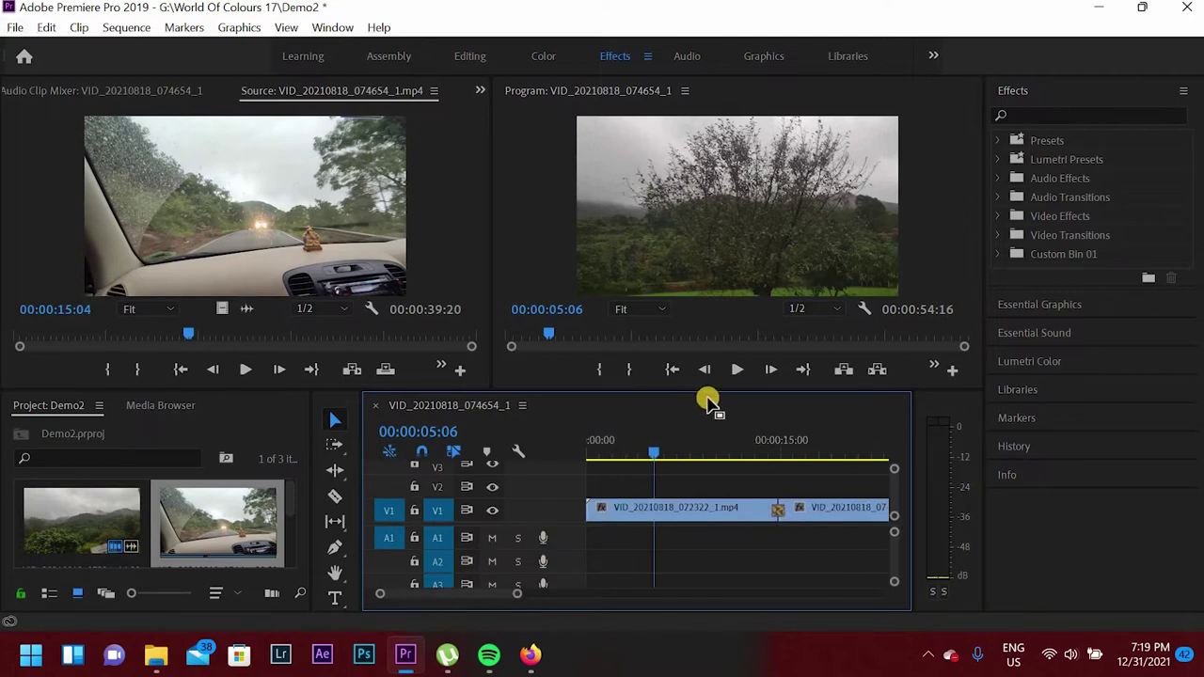
drag(657, 457, 758, 457)
click(738, 370)
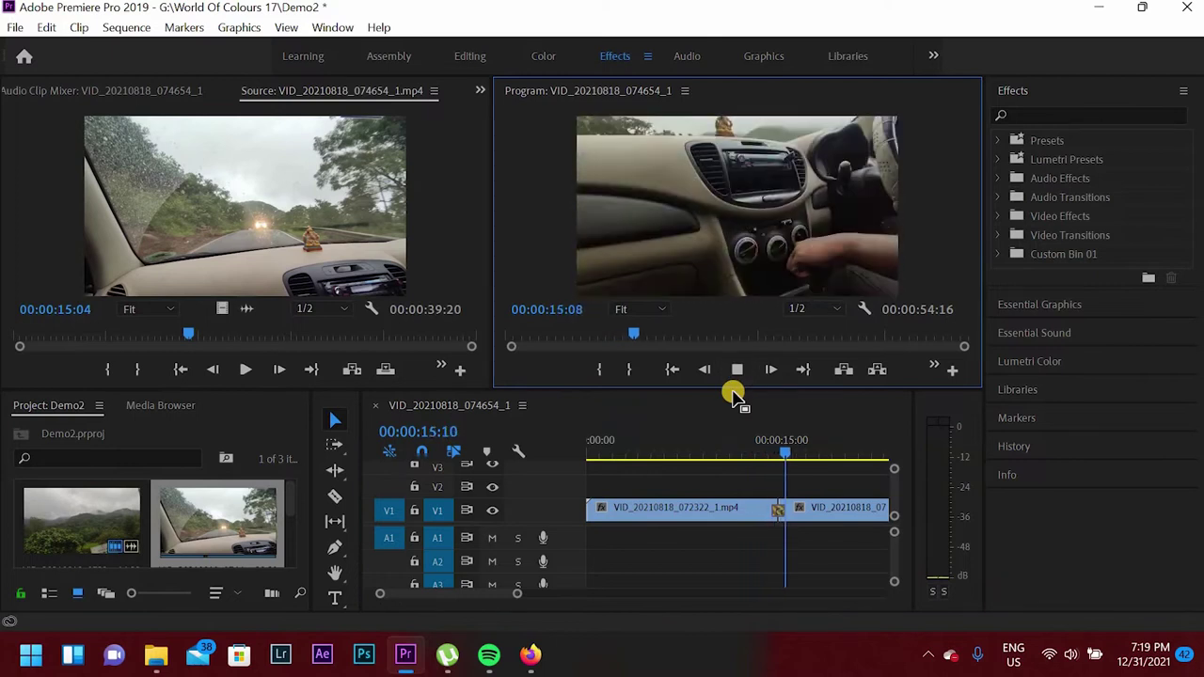
click(737, 370)
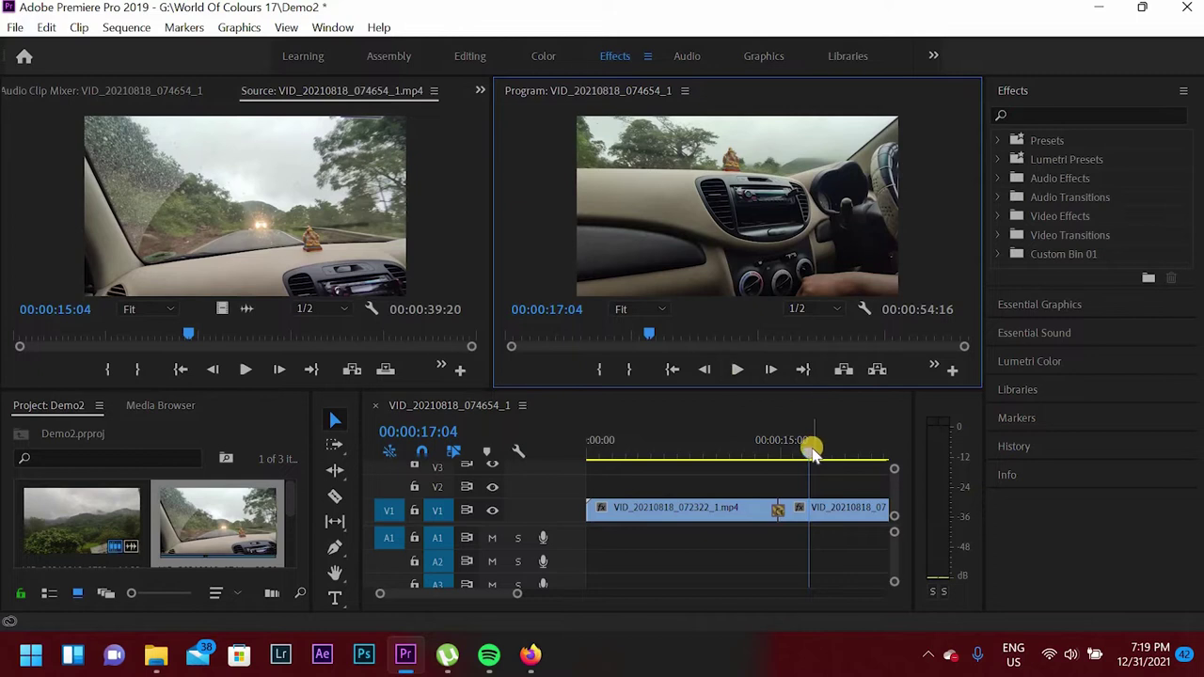
drag(801, 455, 770, 508)
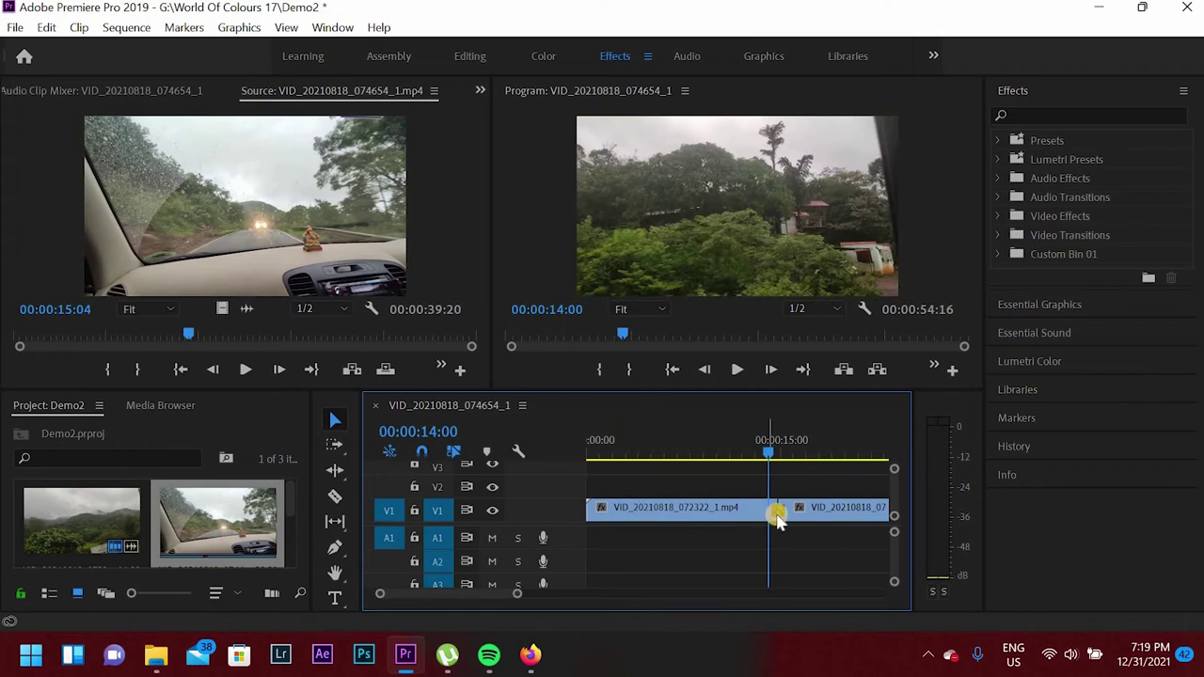
Step: Lengthen the Cross Dissolve at the cut to roughly one second
right_click(779, 513)
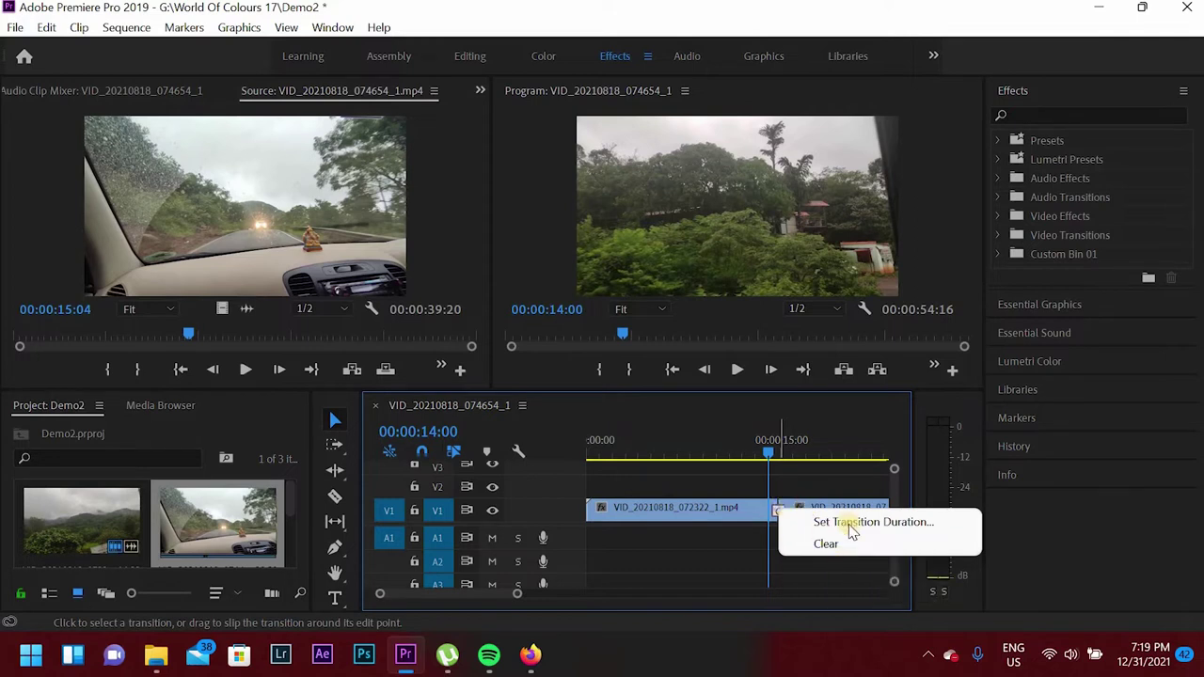
click(630, 612)
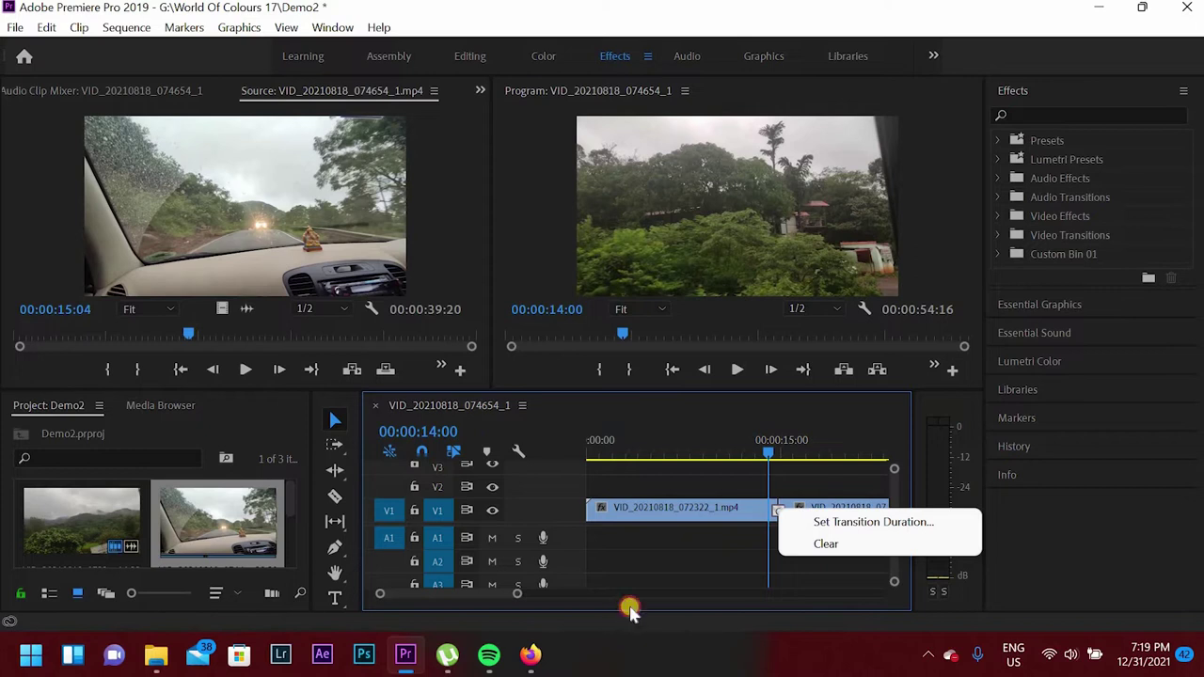
click(818, 435)
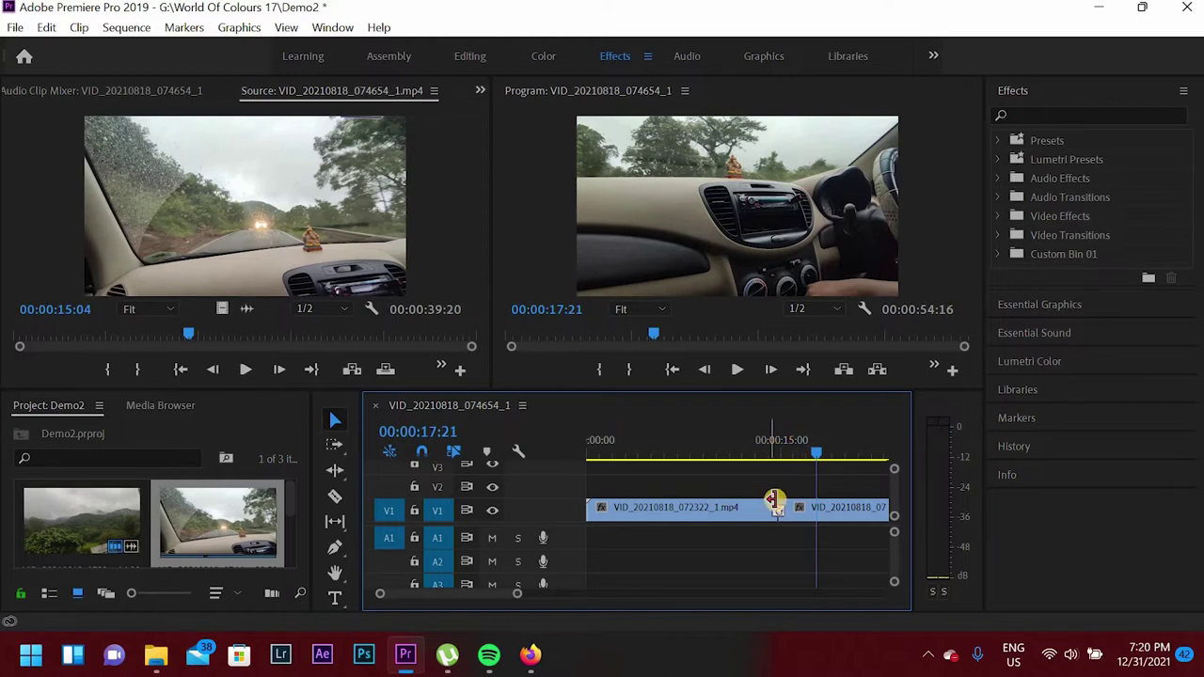
click(750, 461)
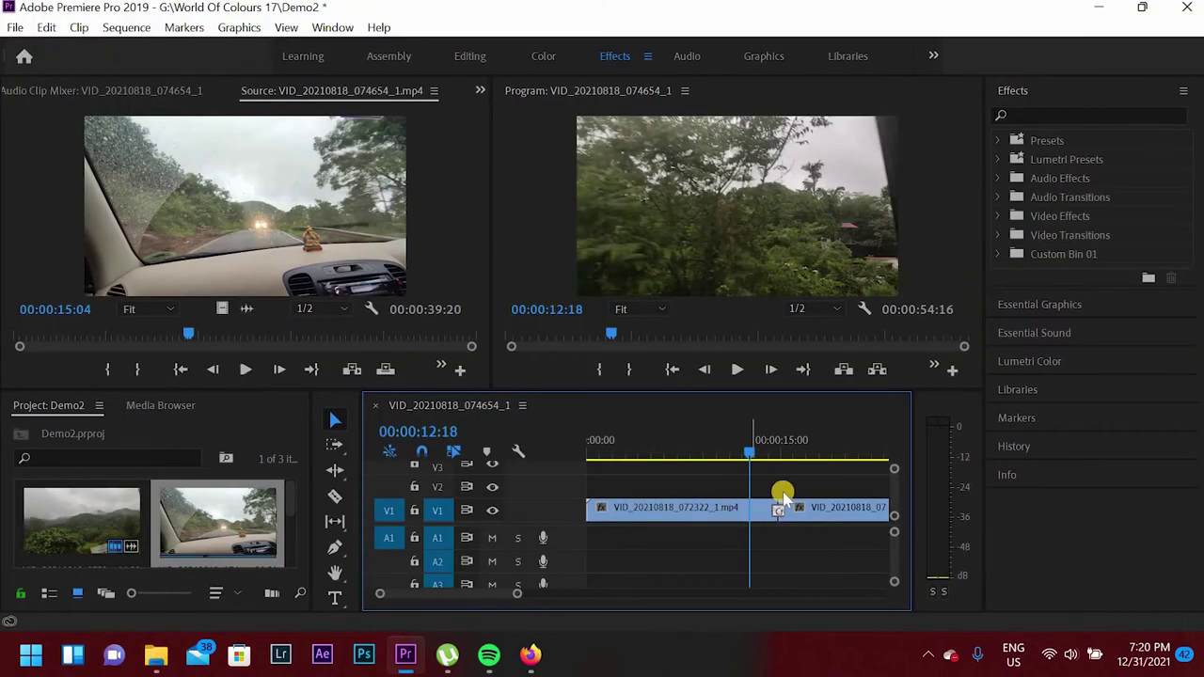
mouse_move(788, 507)
mouse_down()
mouse_move(772, 511)
mouse_move(780, 515)
mouse_up()
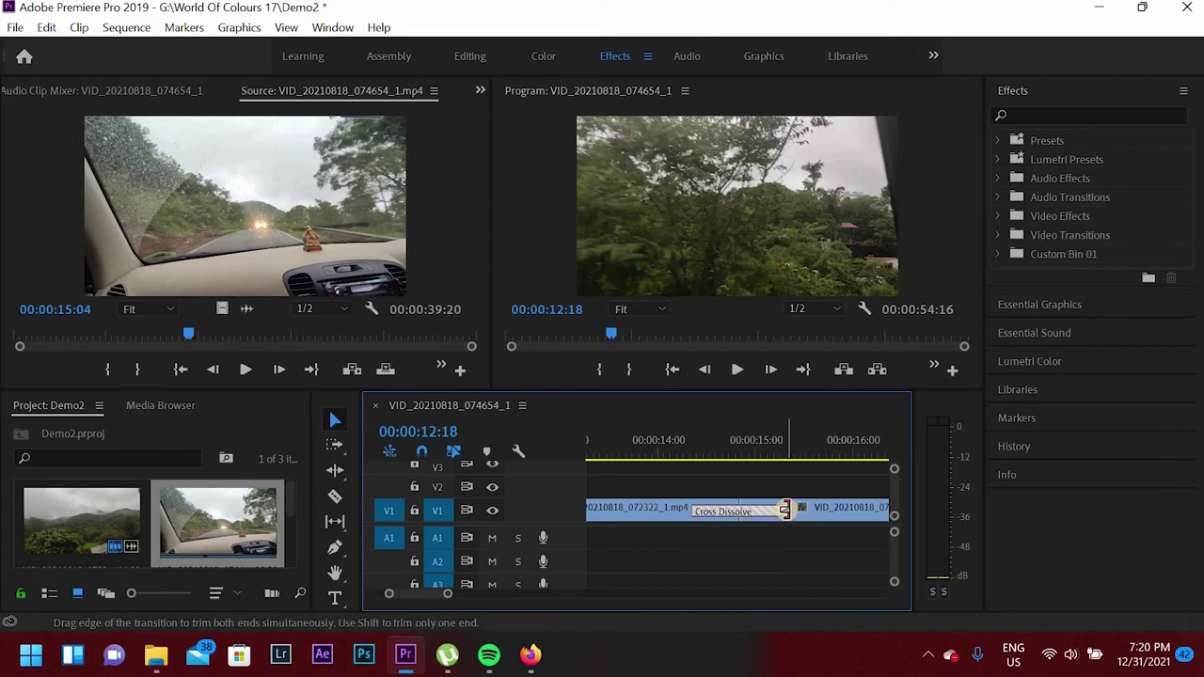
Step: Stretch the Cross Dissolve right, then trim it back to about one second ending at 00:00:14:24
drag(784, 509, 830, 511)
click(737, 511)
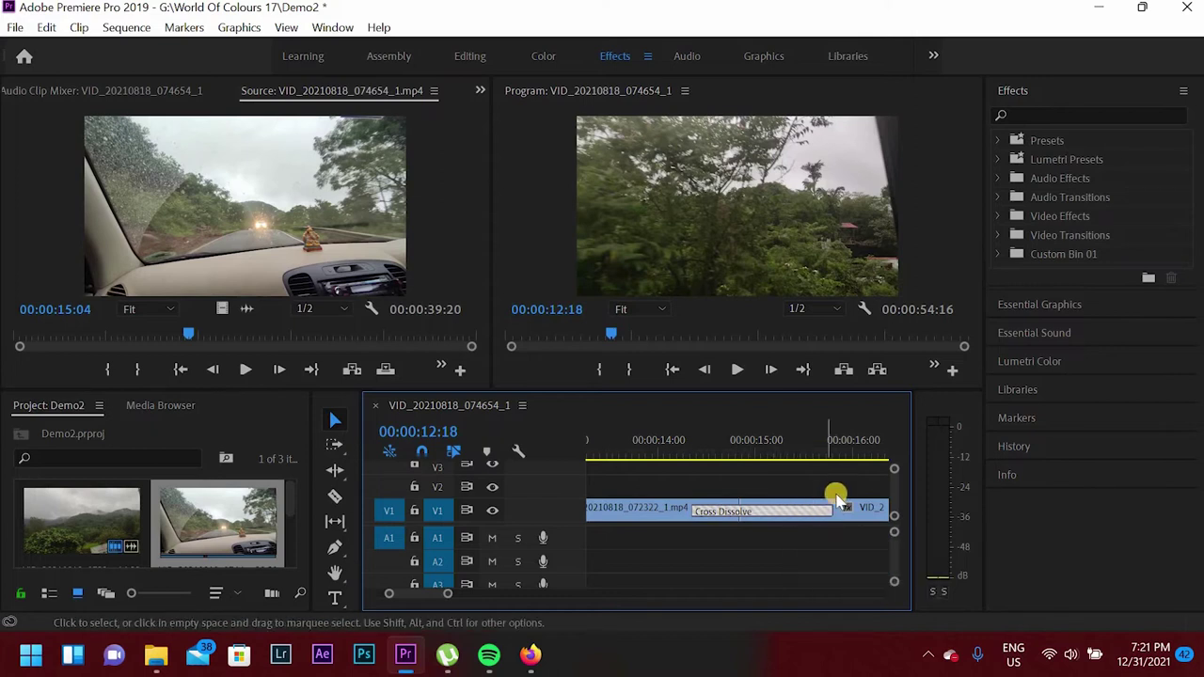
drag(785, 511, 728, 532)
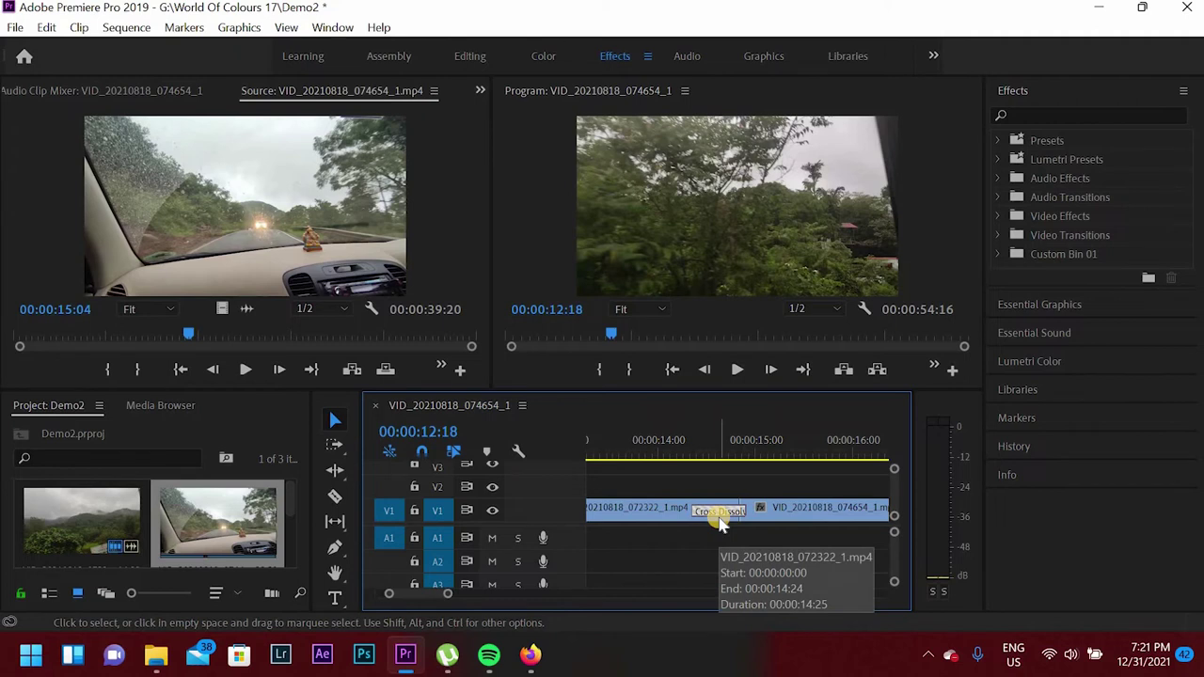
click(719, 523)
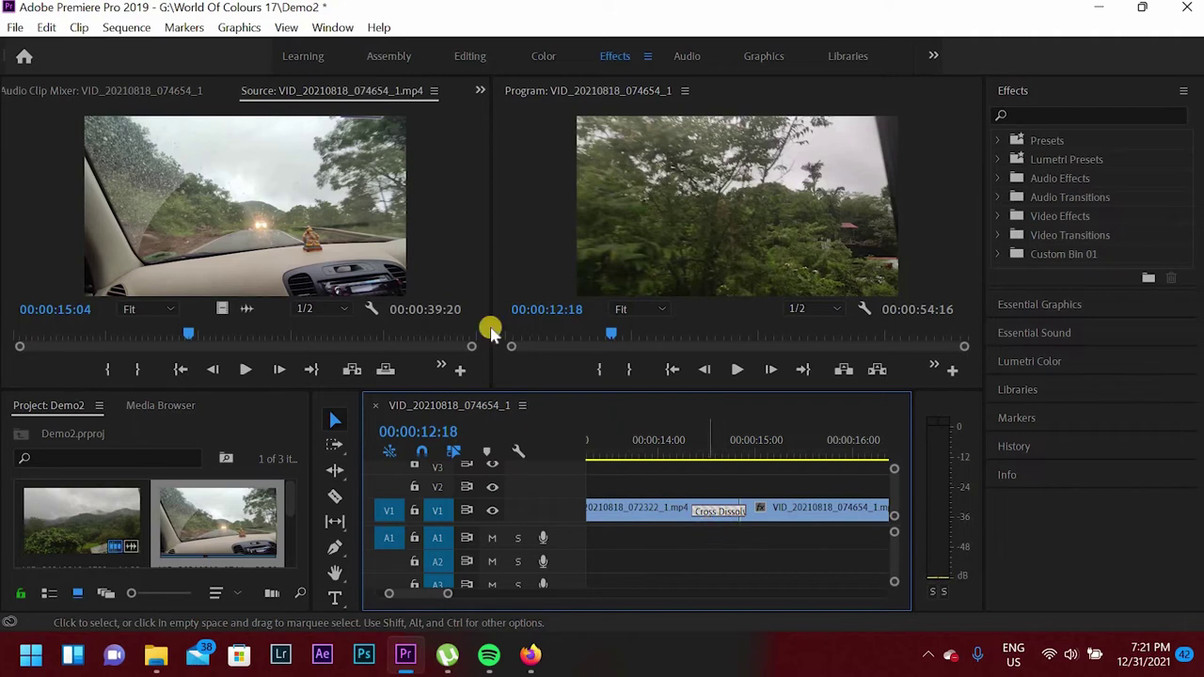
key(alt+Tab)
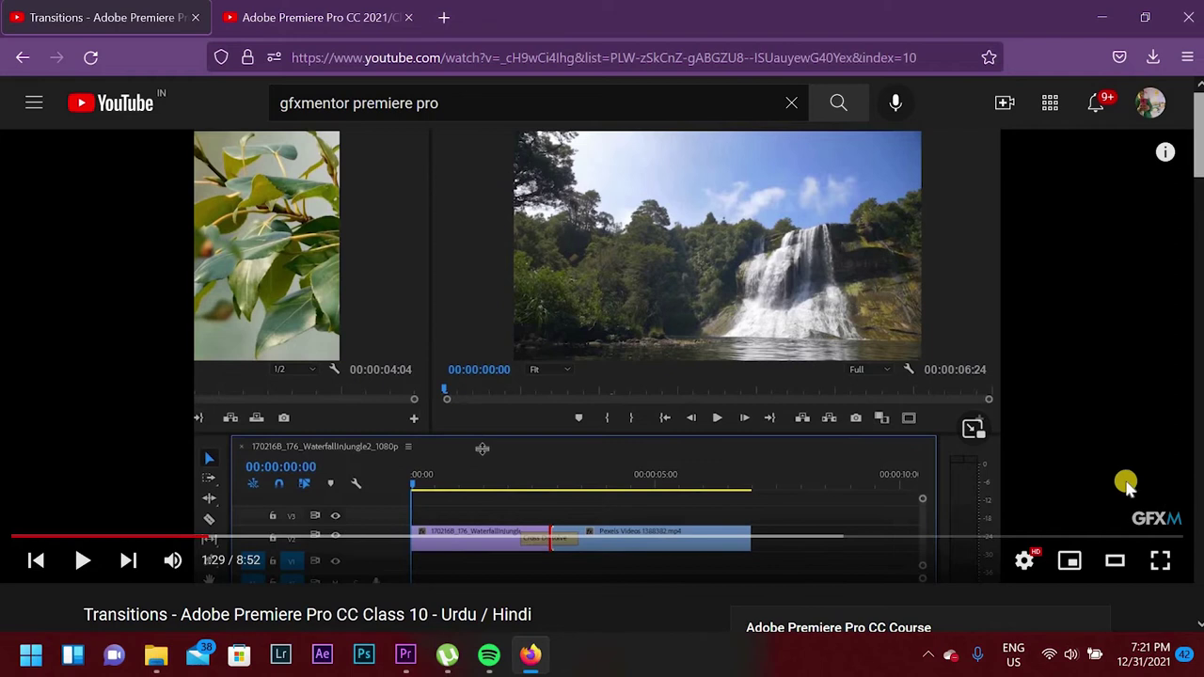
Step: Return from the YouTube tutorial to Premiere Pro and switch to the Editing workspace
key(alt+Tab)
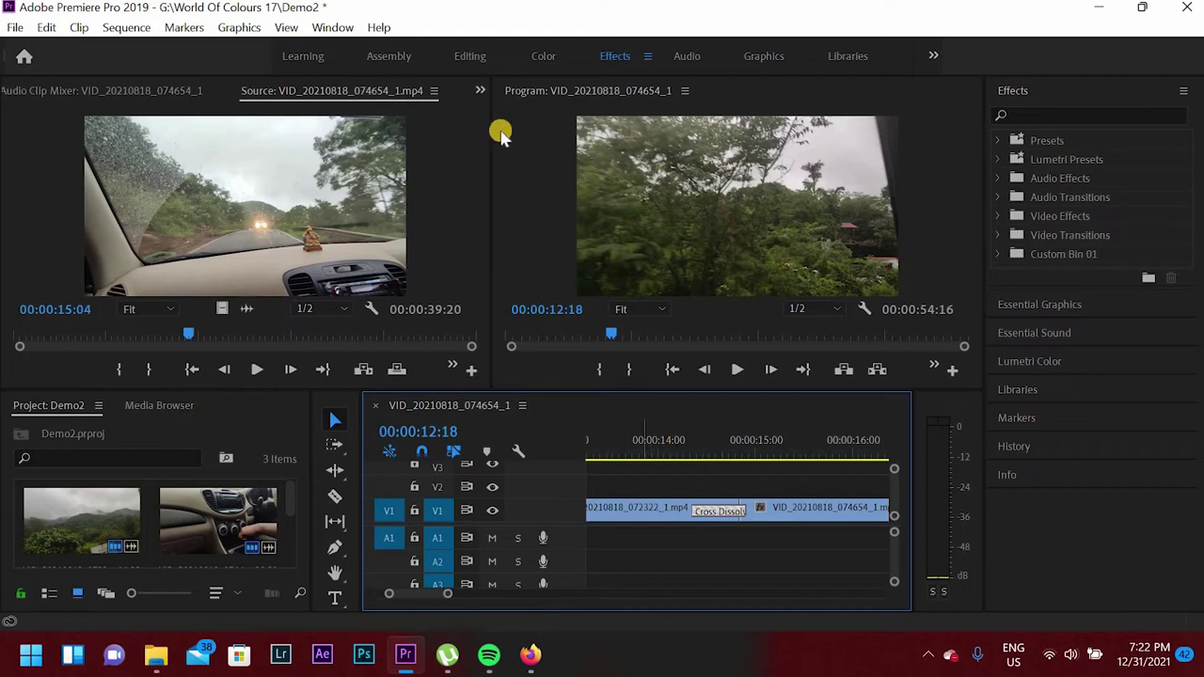
click(470, 58)
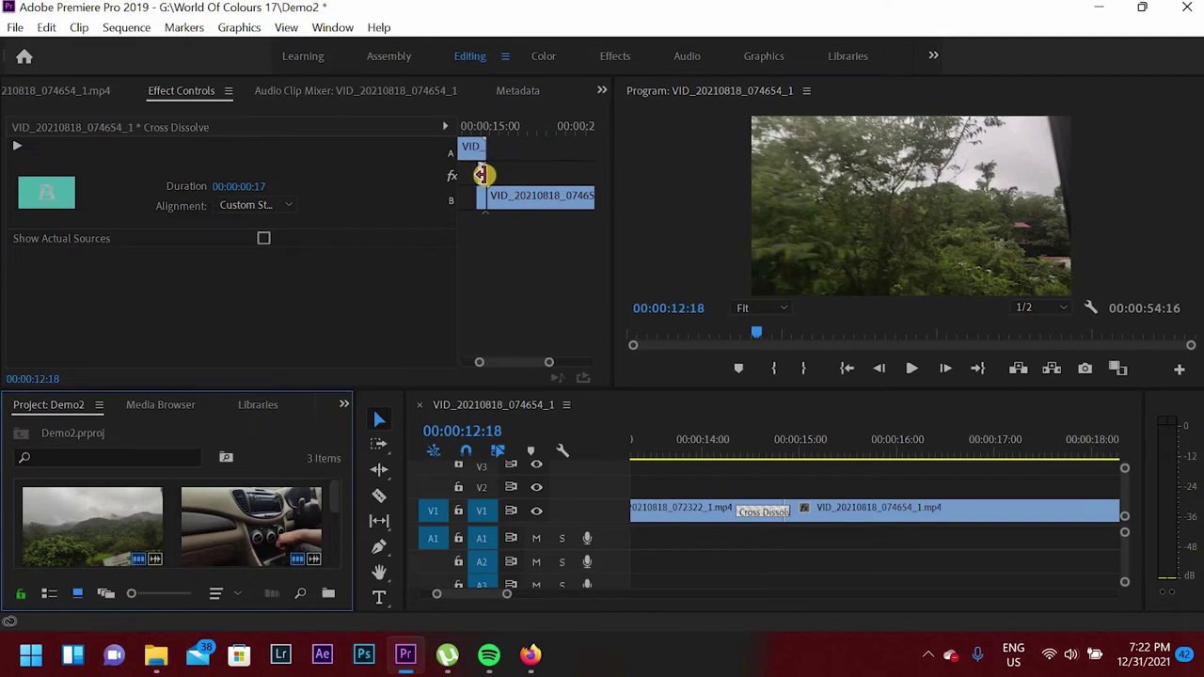
Step: Shift the 17-frame Cross Dissolve slightly later across the cut in the Effect Controls timeline
mouse_move(492, 177)
mouse_down()
mouse_move(579, 162)
mouse_move(533, 169)
mouse_move(559, 172)
mouse_move(543, 171)
mouse_up()
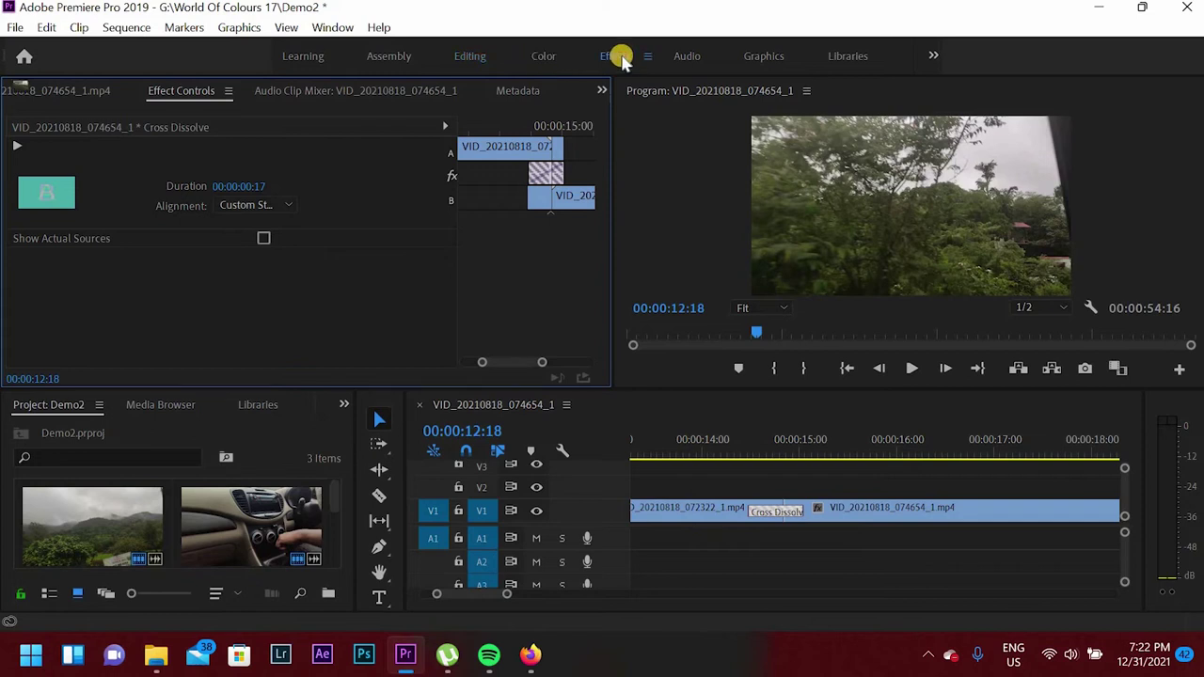
Step: In the Effects workspace, expand Video Transitions and select the Cross Dissolve at the cut
click(616, 56)
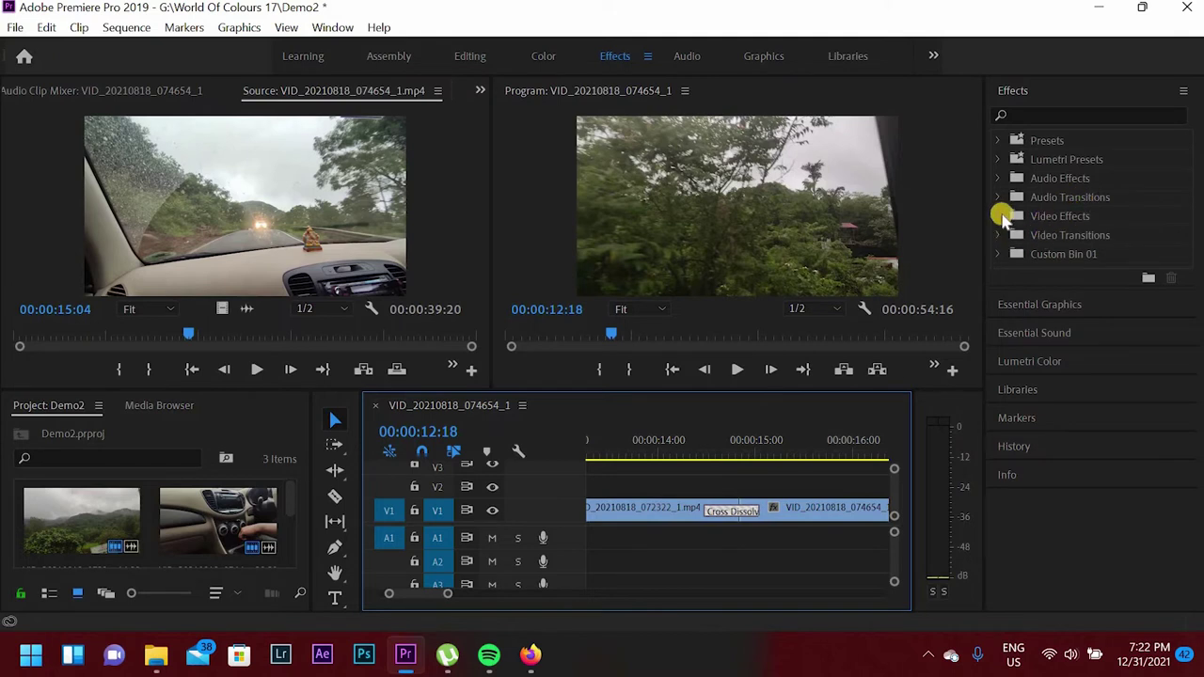
click(999, 216)
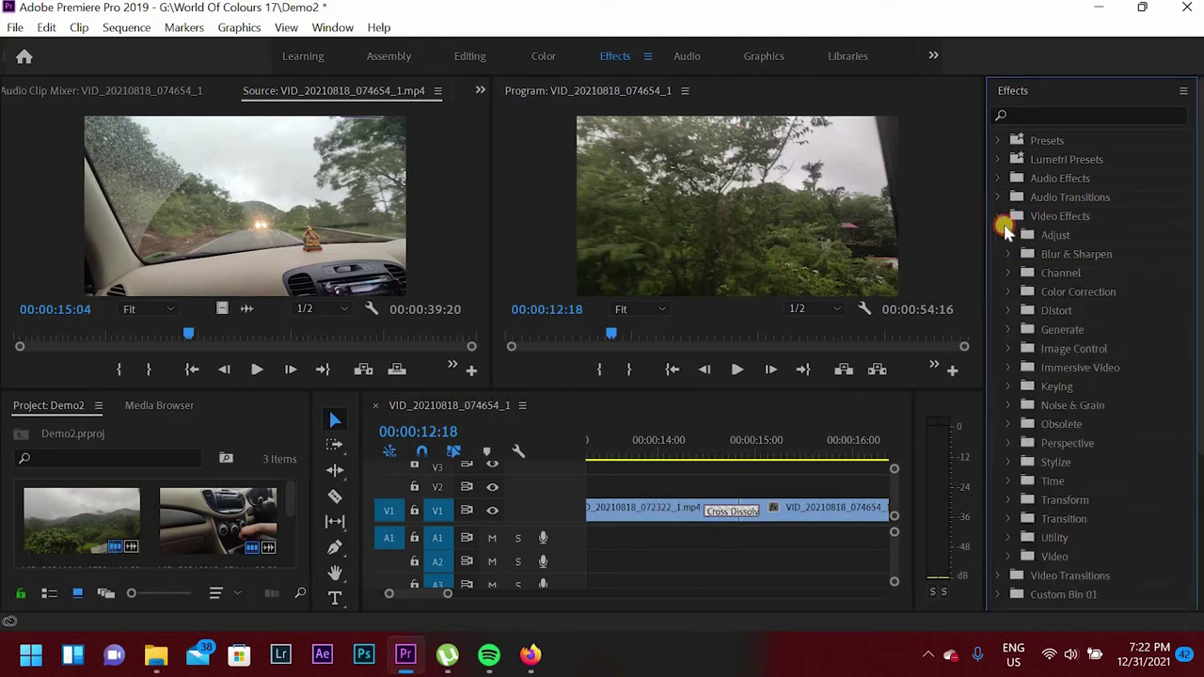
click(1002, 222)
click(1000, 236)
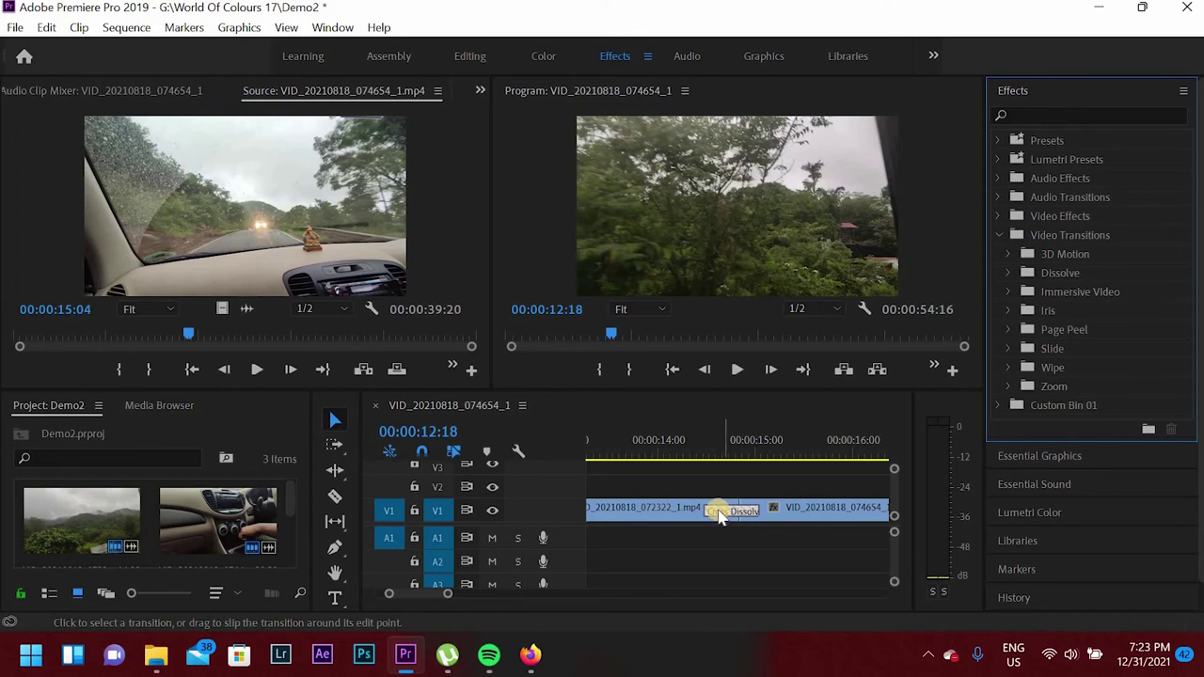
click(717, 515)
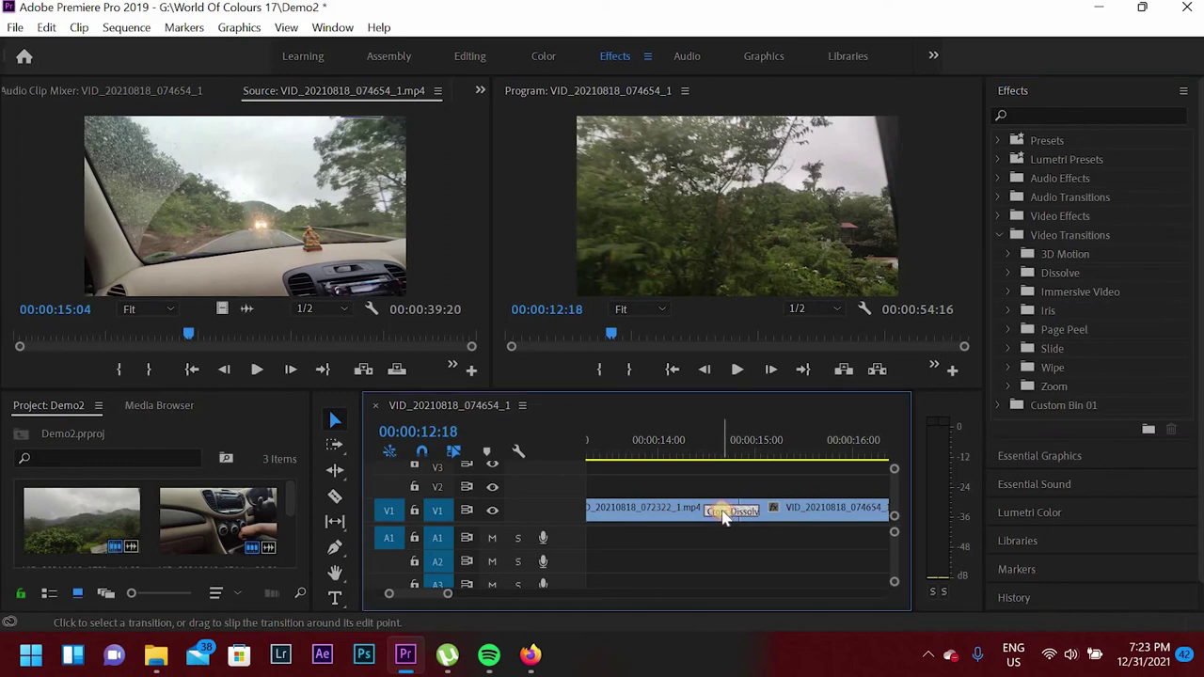
Step: Clear the Cross Dissolve from the cut and expand the Dissolve transitions category
right_click(725, 519)
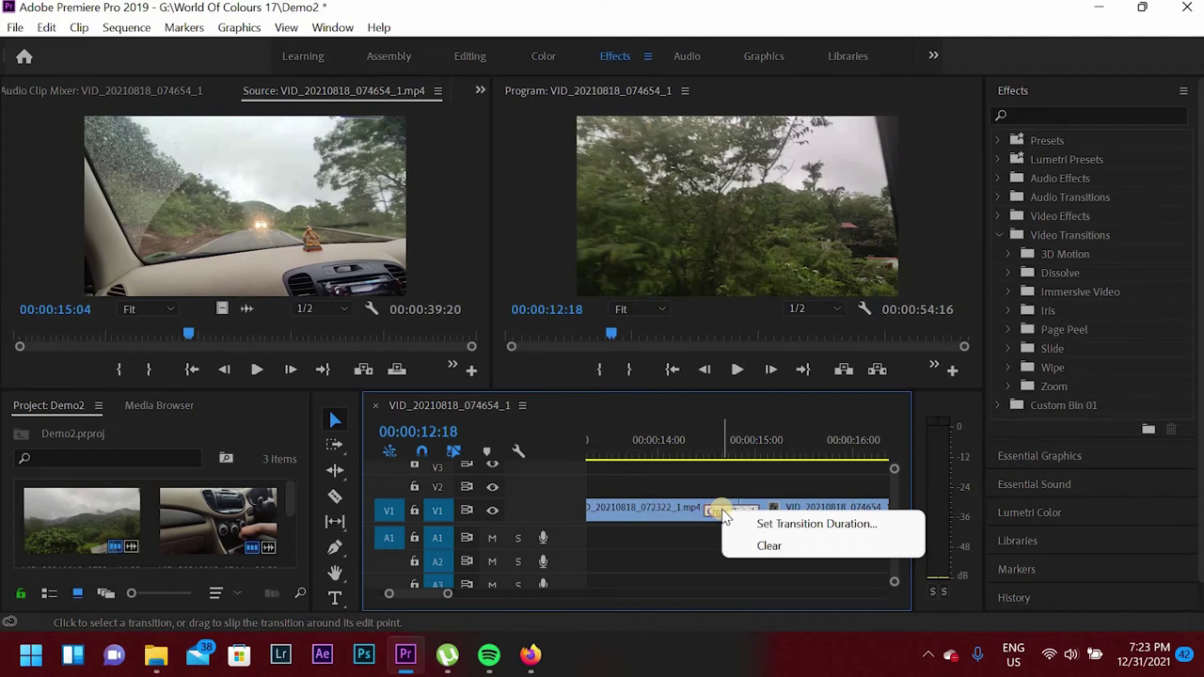
click(768, 555)
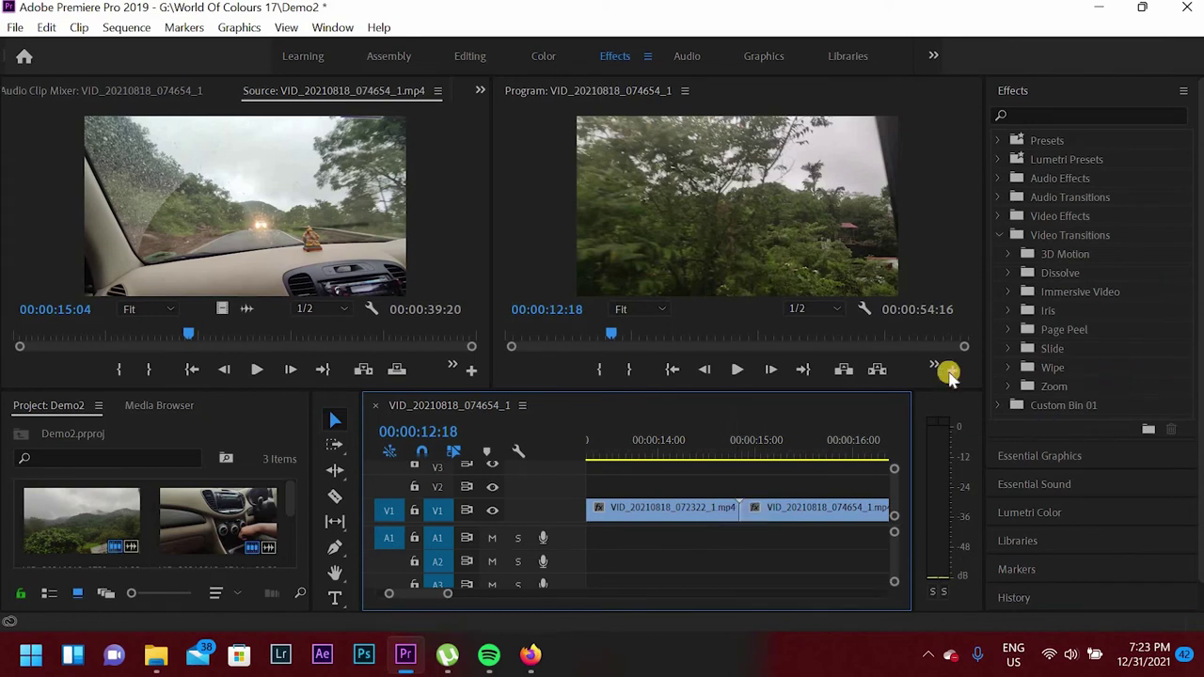
click(1007, 291)
click(1008, 290)
click(1007, 273)
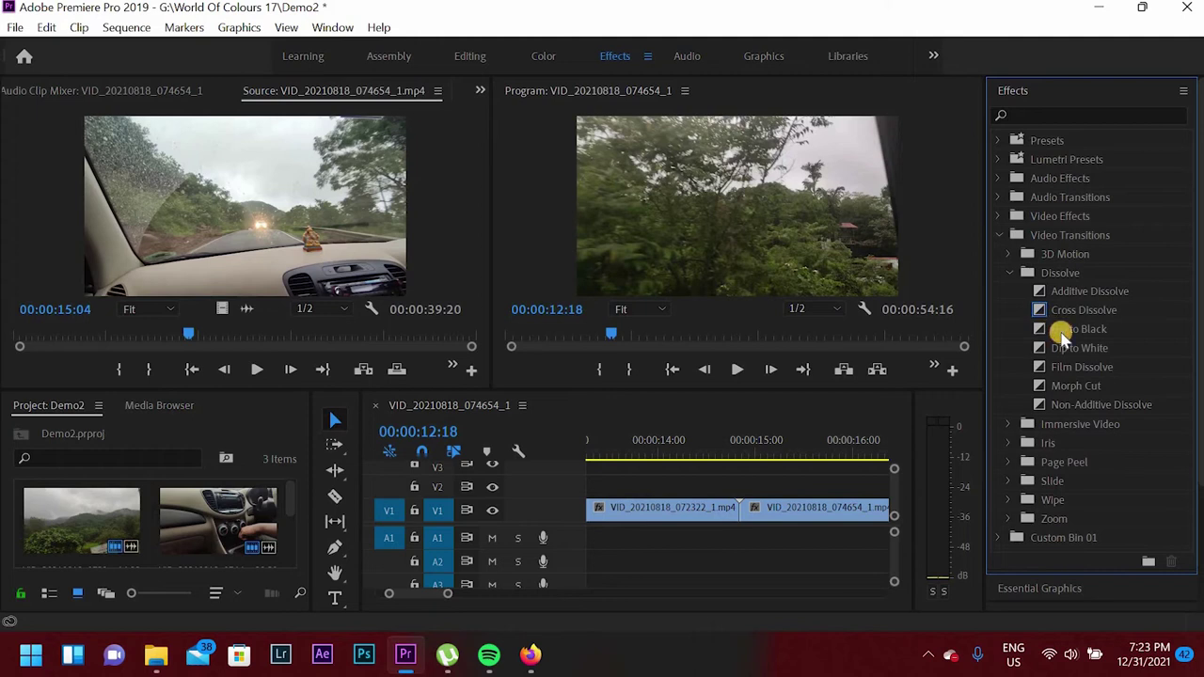
Step: Apply Dip to Black to the V1 cut, accepting the repeated-frames warning
click(1059, 332)
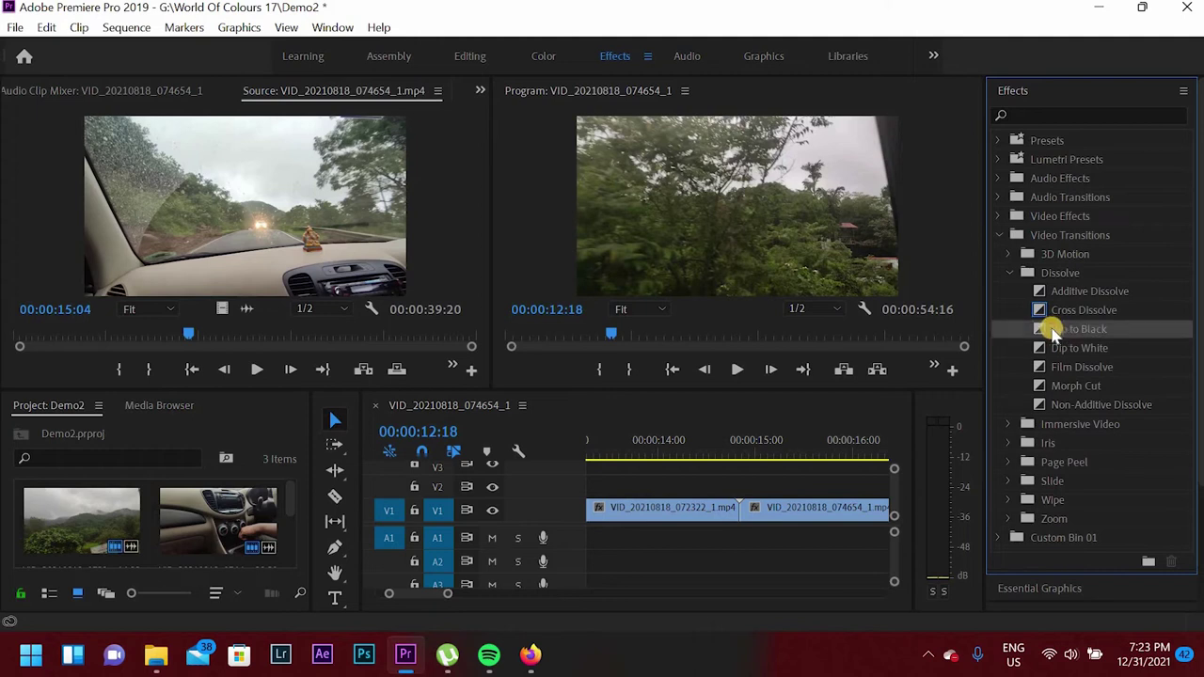
drag(1046, 330, 734, 521)
click(730, 355)
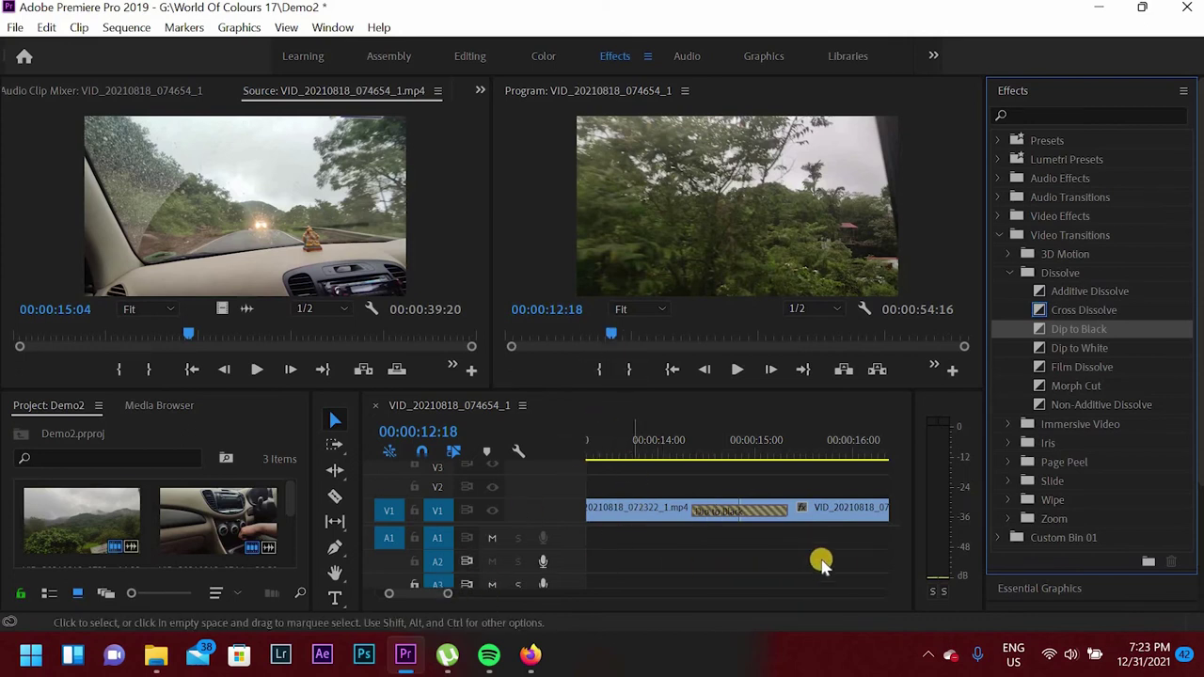
drag(417, 597, 437, 595)
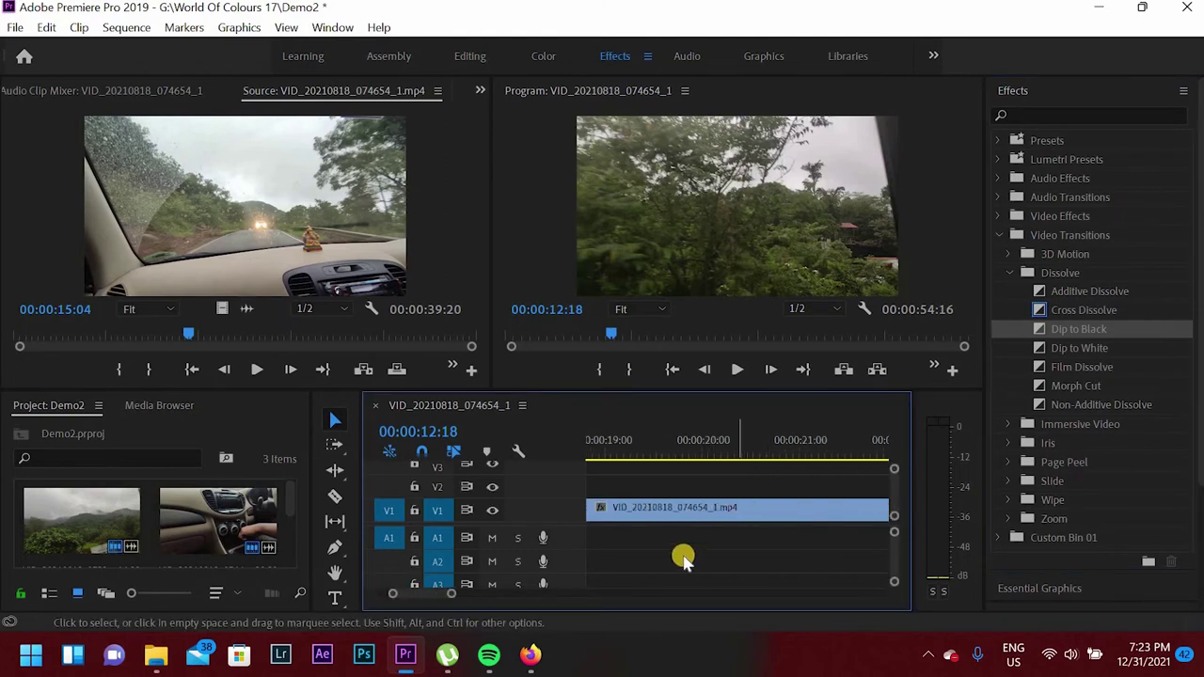
Step: Play the sequence across the cut to preview the Dip to Black, then select it on V1
scroll(683, 511, down, 2)
scroll(685, 513, down, 5)
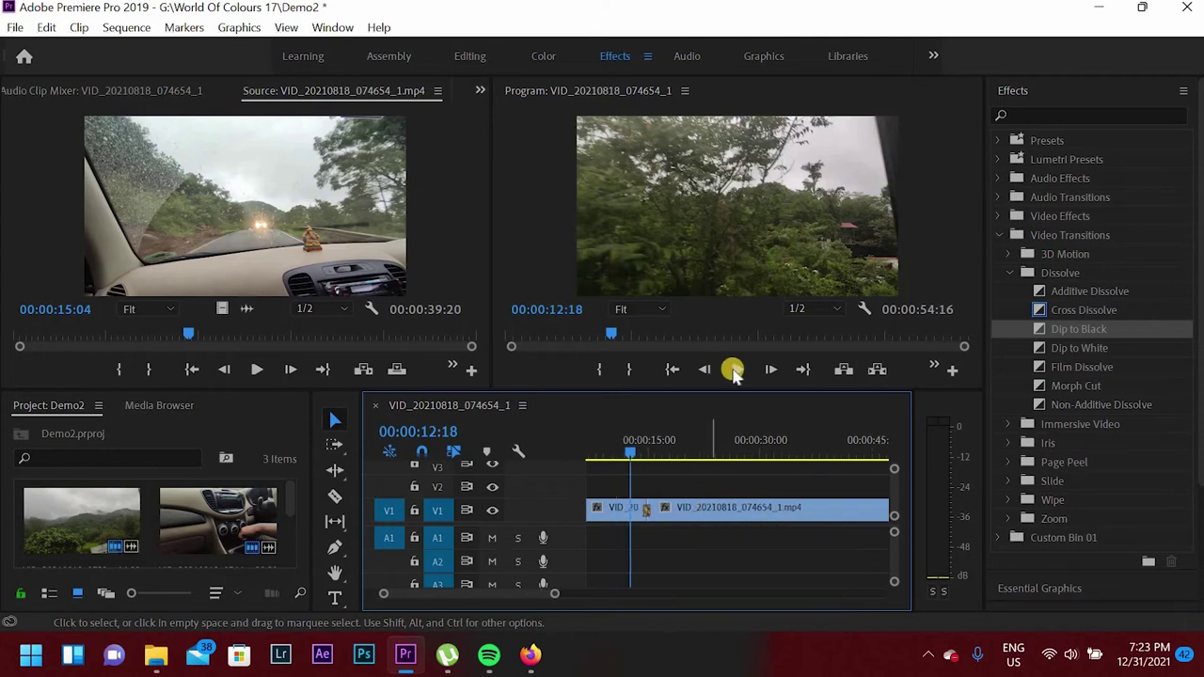
click(734, 371)
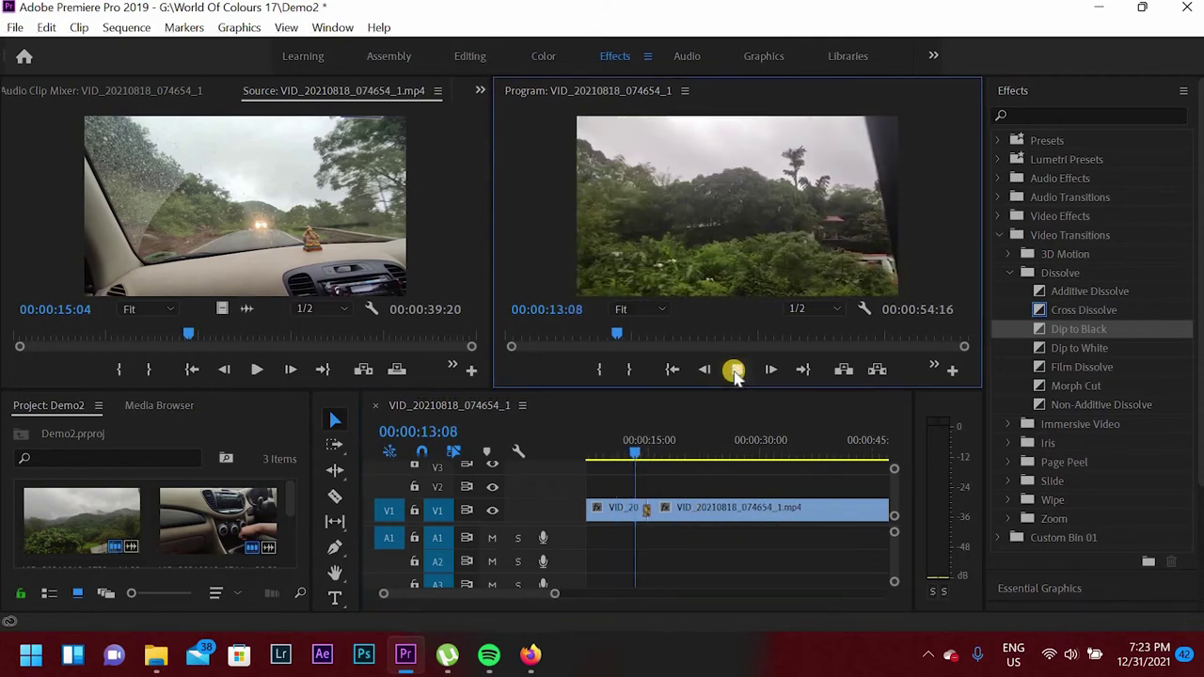
click(735, 371)
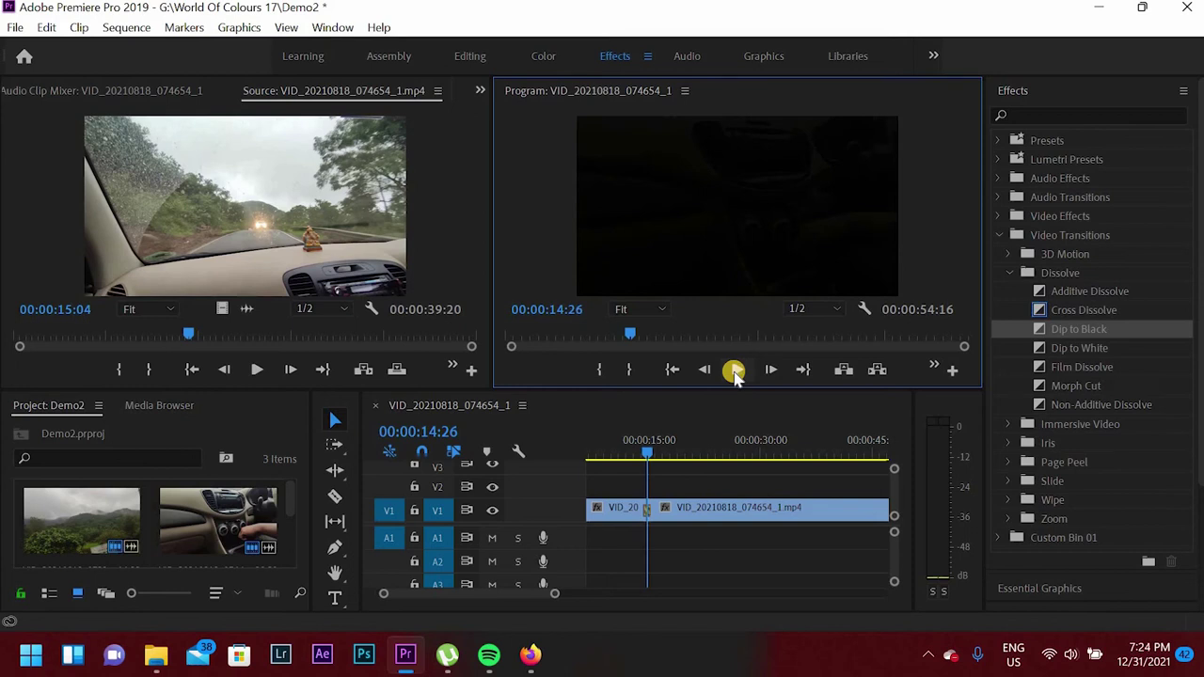
click(737, 371)
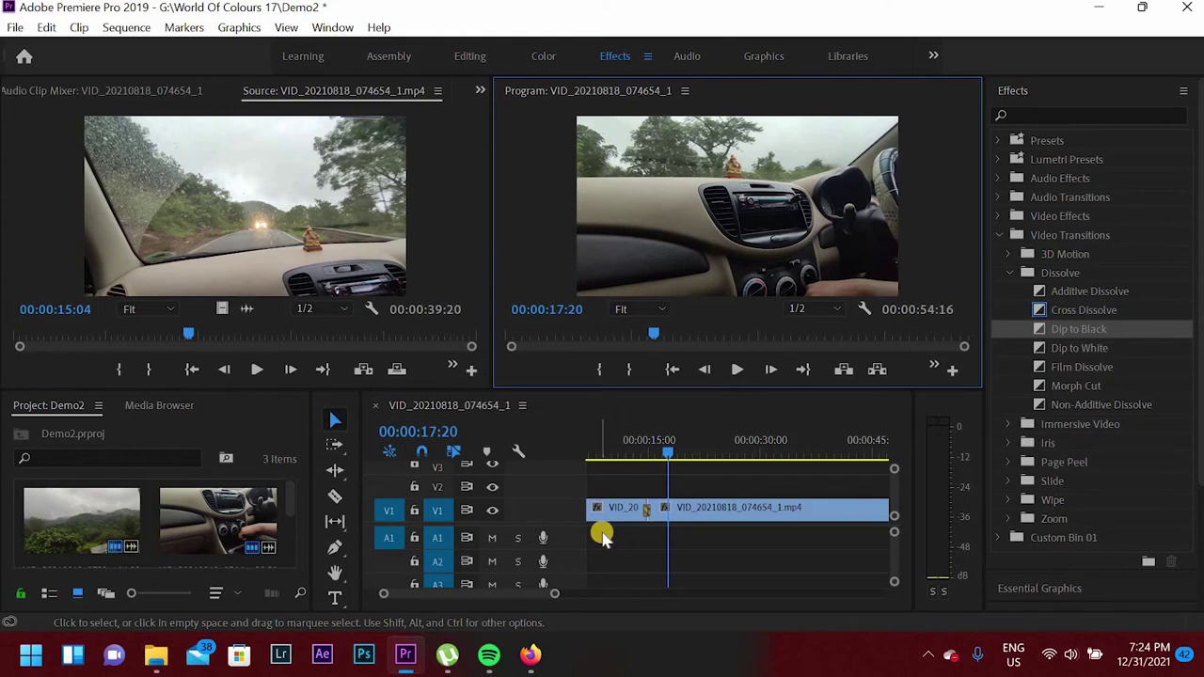
scroll(672, 510, up, 2)
scroll(679, 519, up, 4)
click(648, 513)
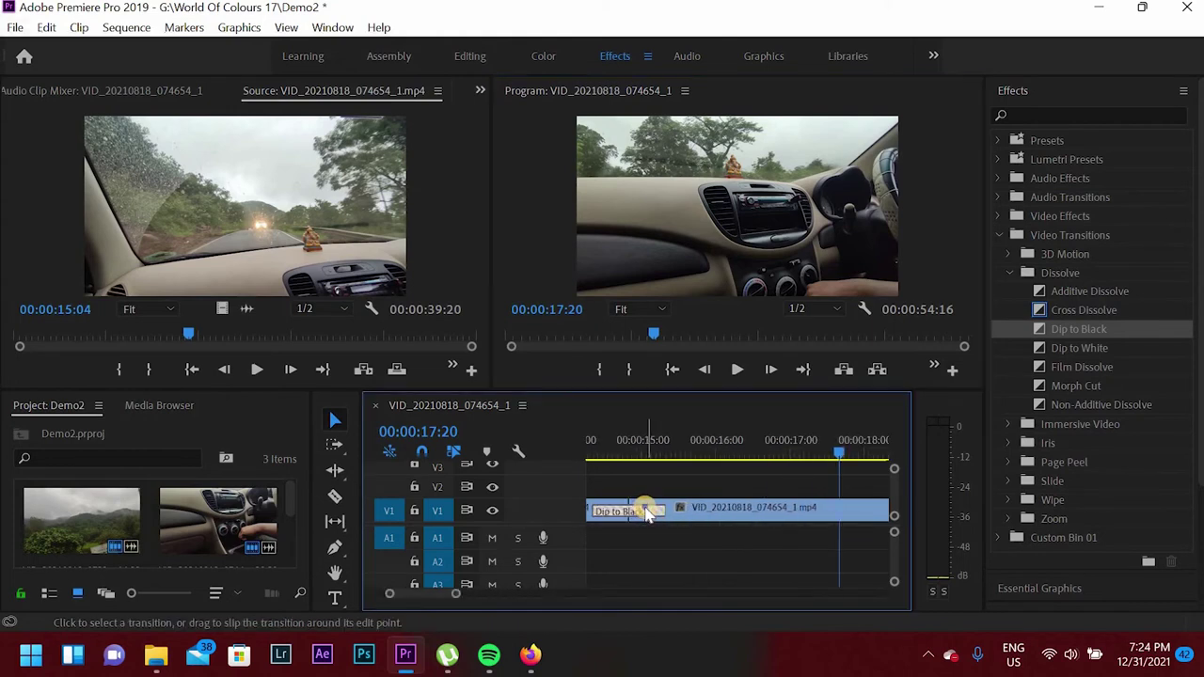
Step: Clear the Dip to Black and apply Film Dissolve at the cut, accepting repeated frames
right_click(646, 513)
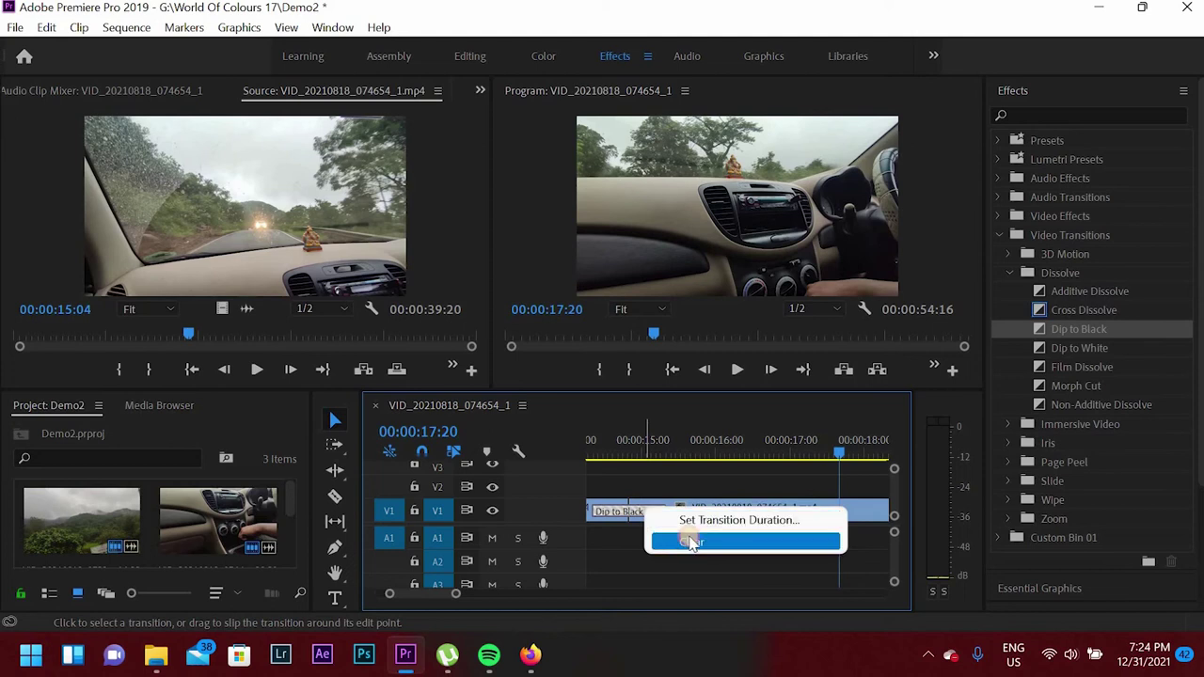
click(687, 539)
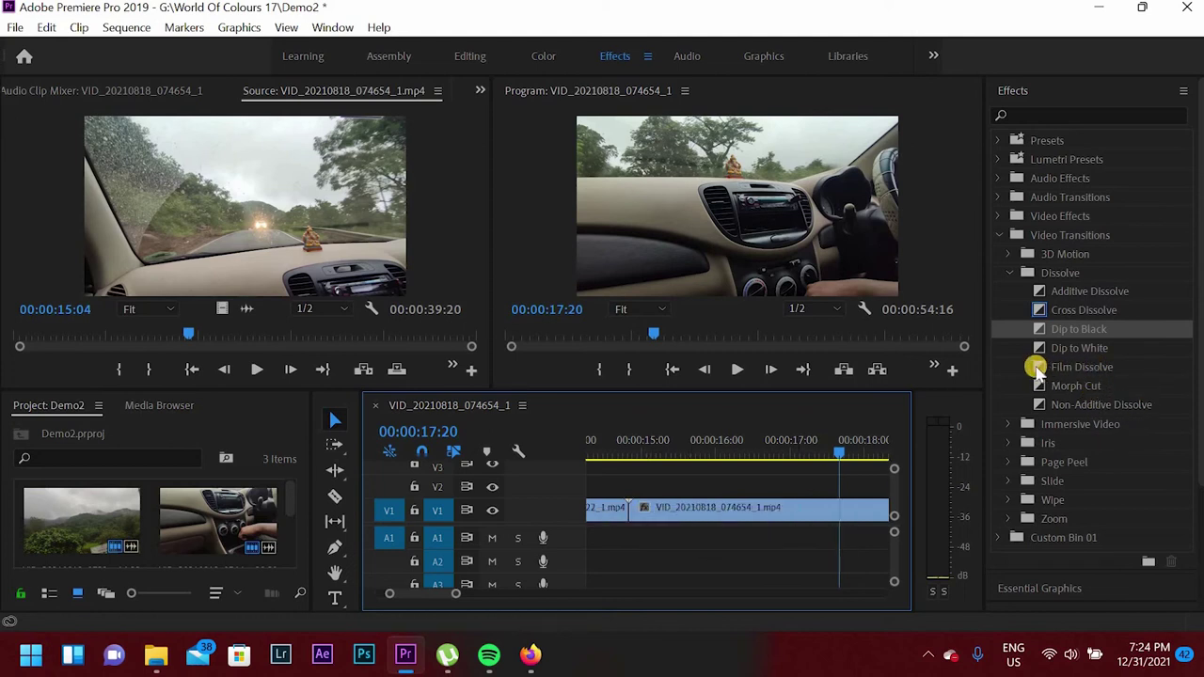
click(1038, 366)
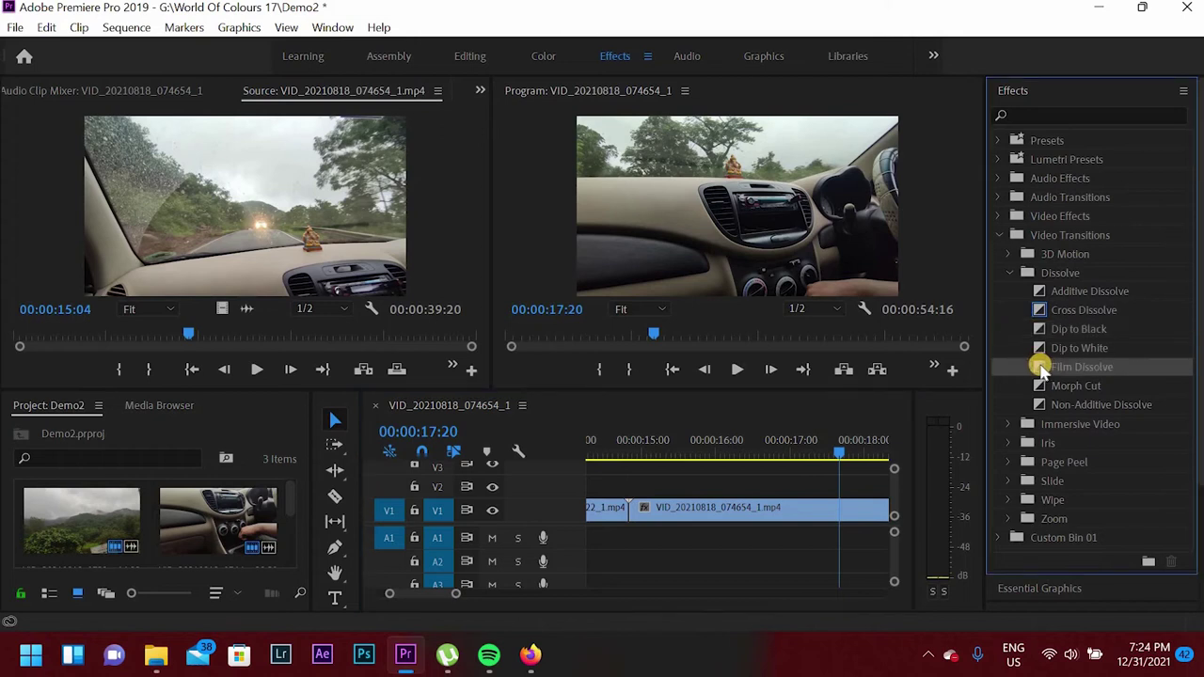
drag(1041, 370, 680, 498)
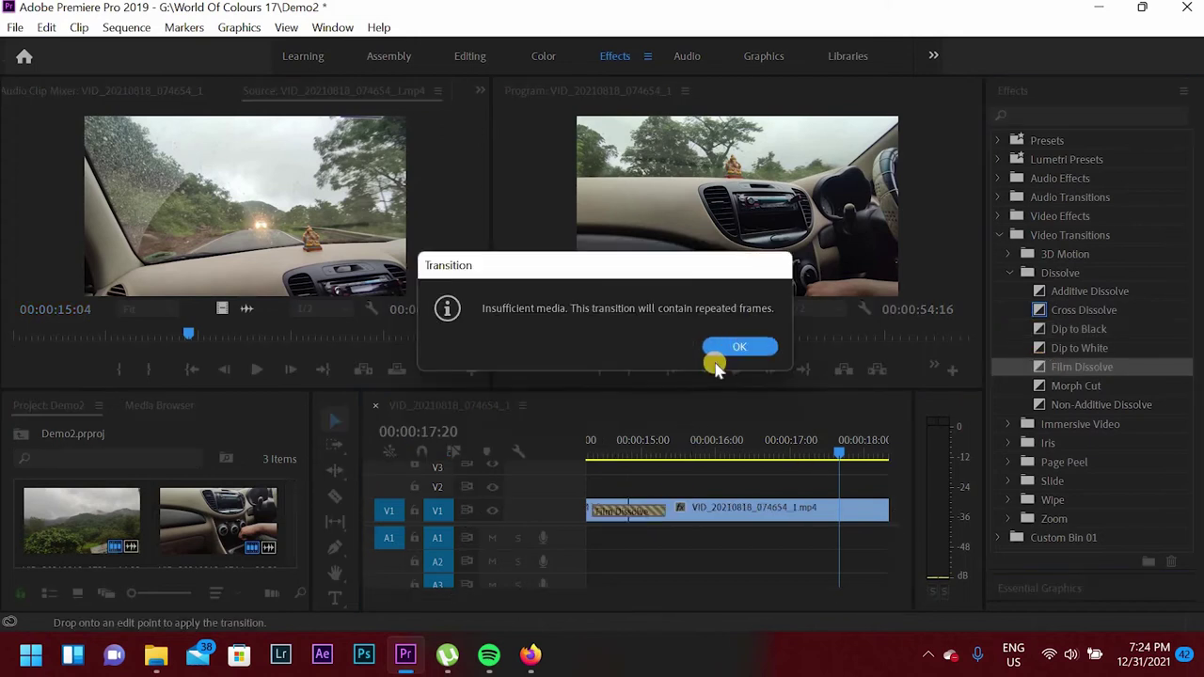
click(734, 357)
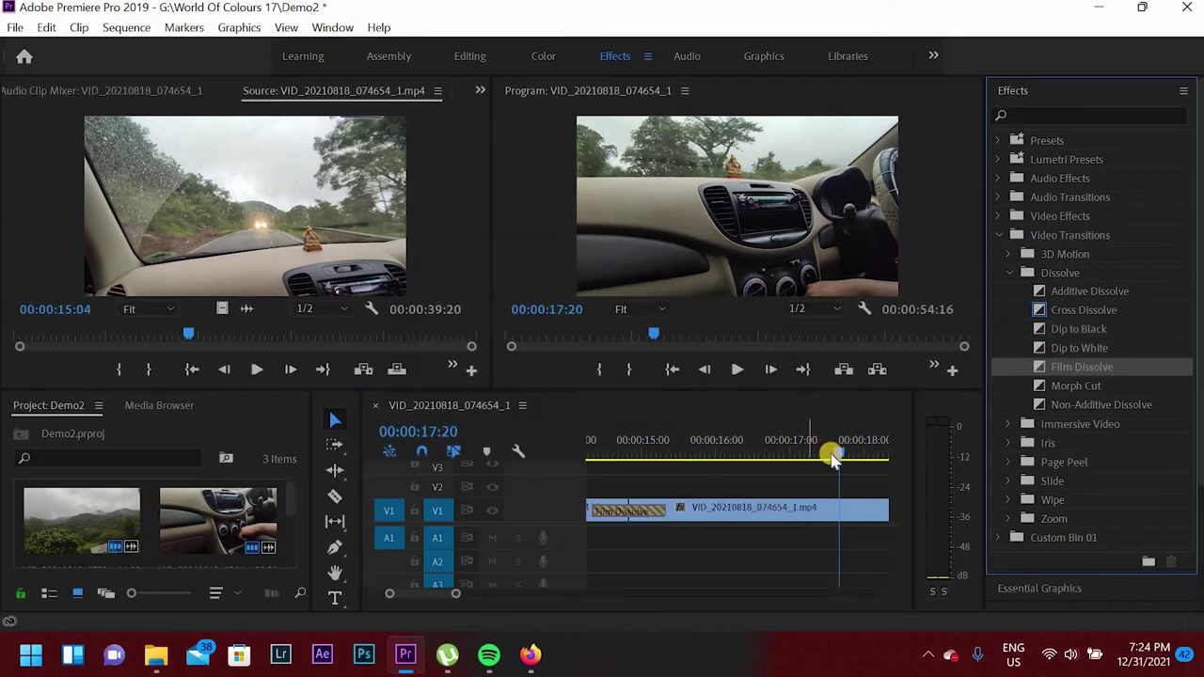
Step: Scrub back before the cut, play through the Film Dissolve, and select it on V1
drag(832, 459, 712, 482)
click(742, 370)
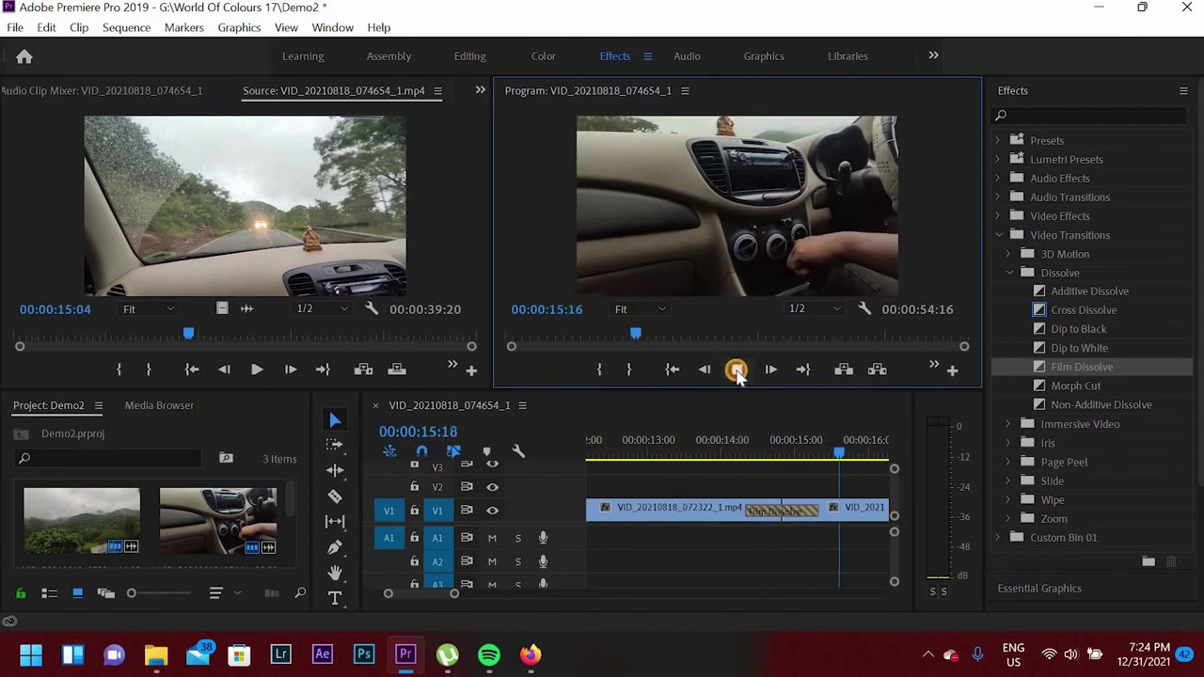
click(738, 372)
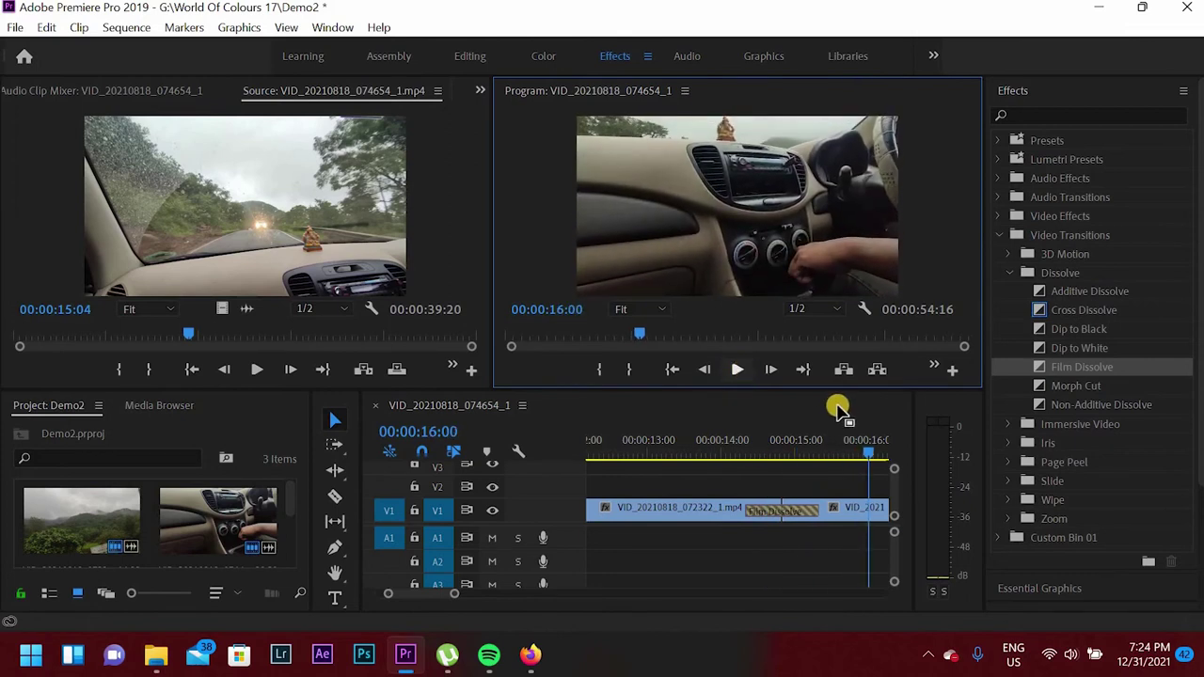
click(767, 512)
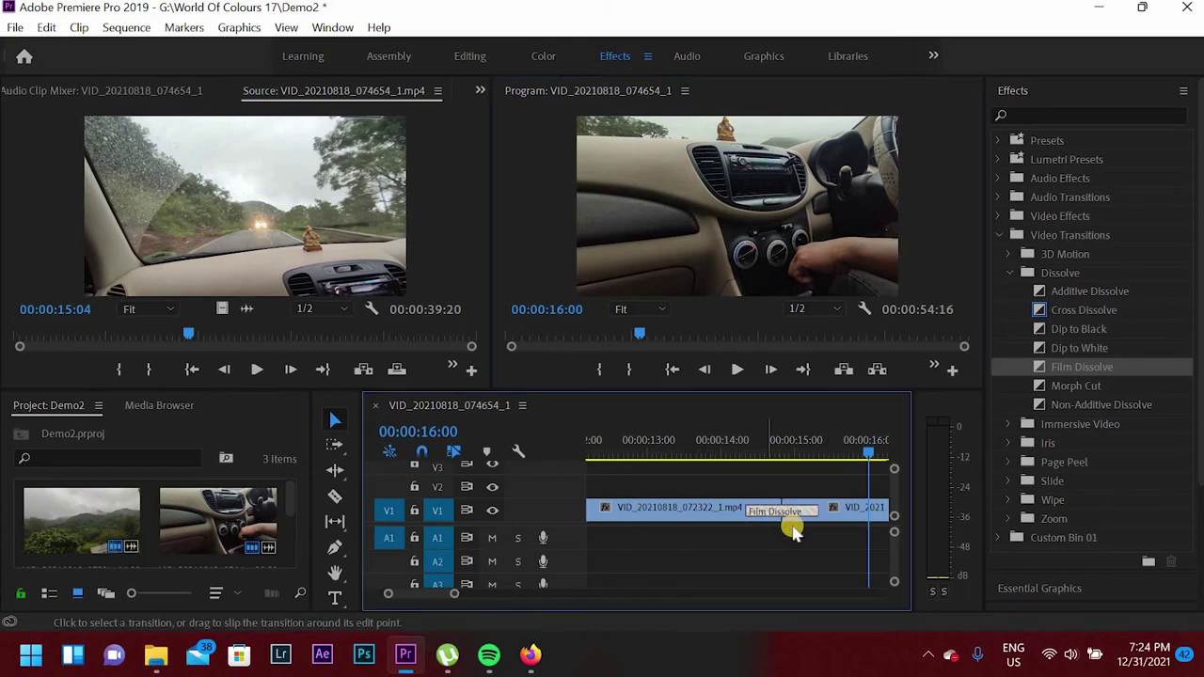
Step: Clear the Film Dissolve and apply Morph Cut at the cut, accepting repeated frames
right_click(793, 531)
click(801, 546)
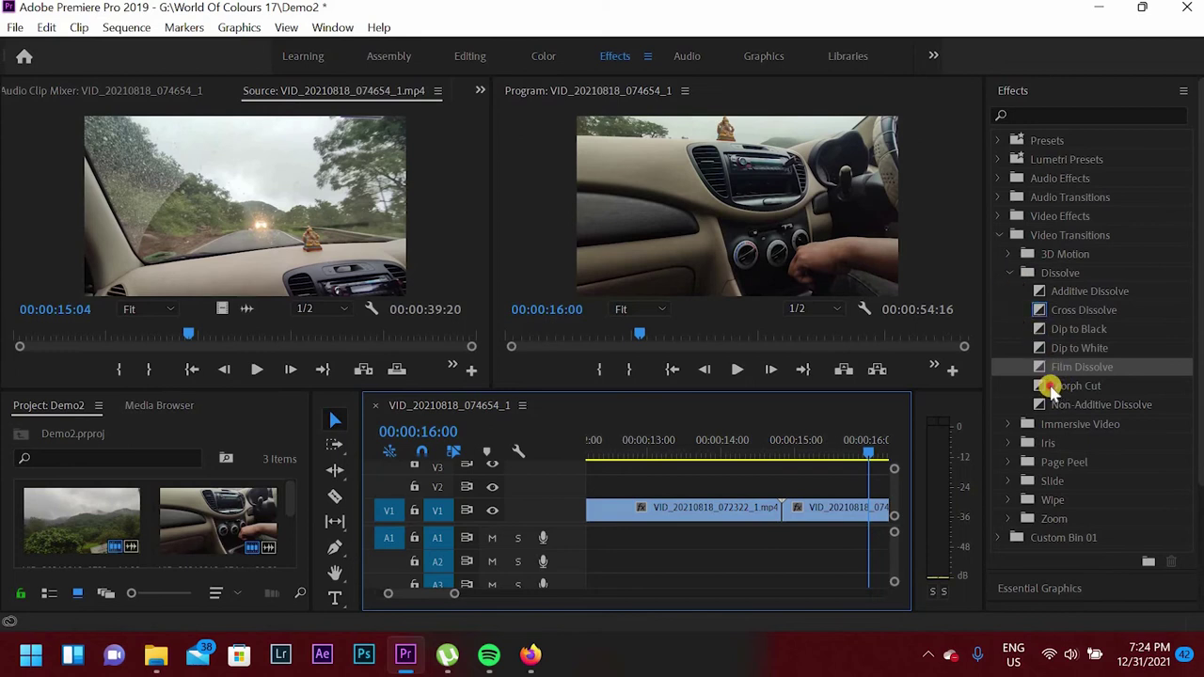
click(1053, 390)
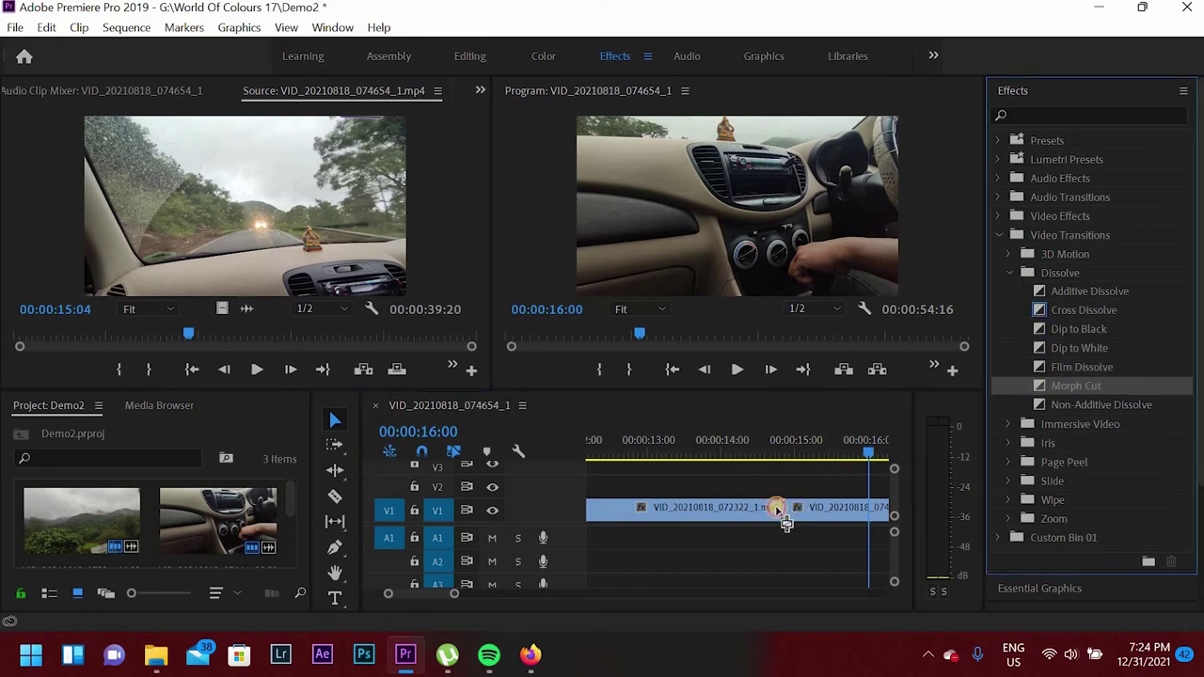
drag(785, 524, 783, 527)
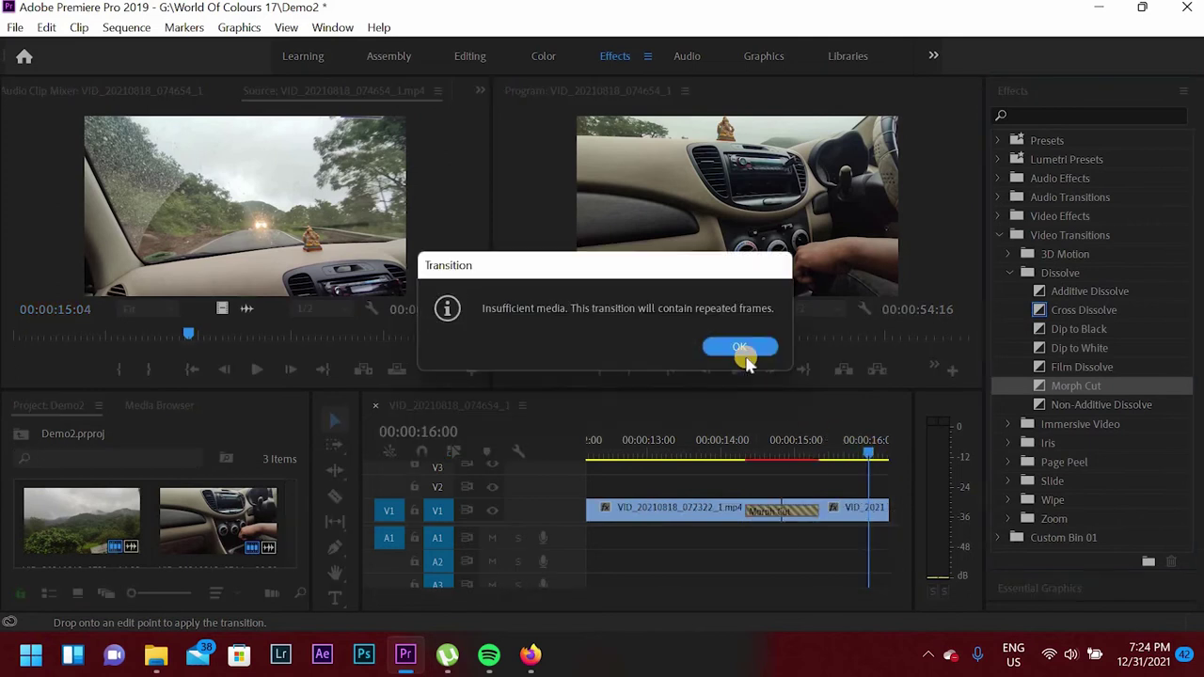
click(738, 346)
Step: Scrub the playhead back and bring up the Morph Cut transition's options on V1
drag(863, 452, 736, 468)
click(765, 511)
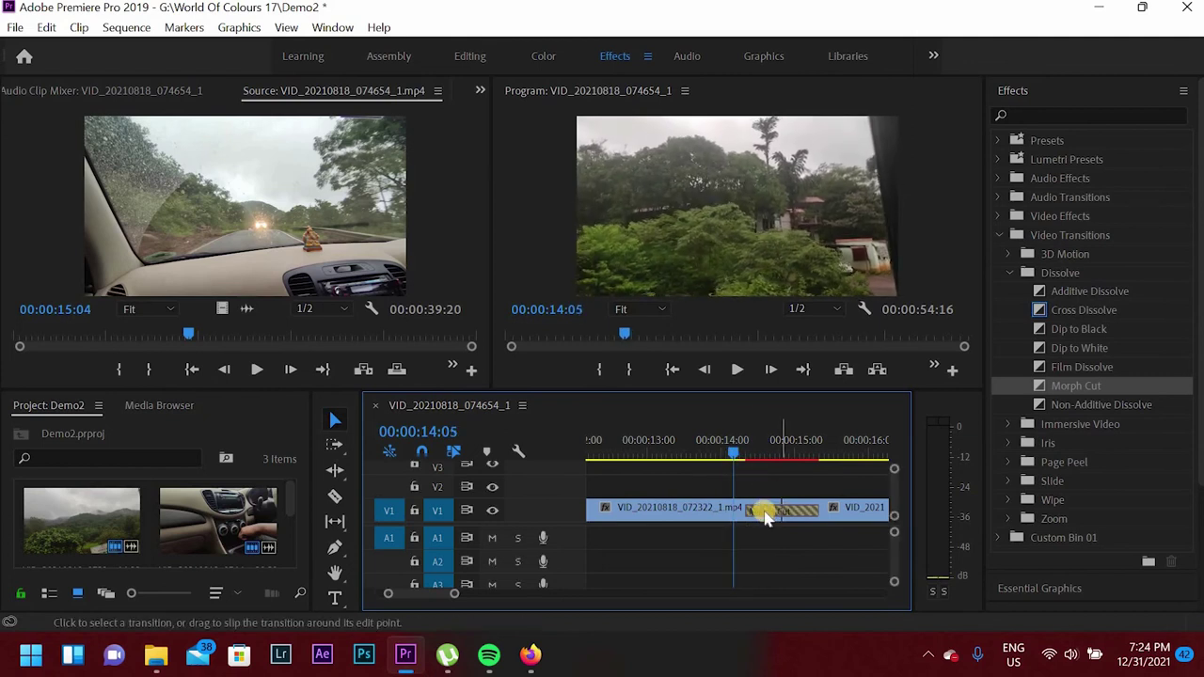
right_click(765, 511)
Step: Clear the Morph Cut and apply Non-Additive Dissolve at the cut, accepting repeated frames
click(790, 545)
click(1038, 406)
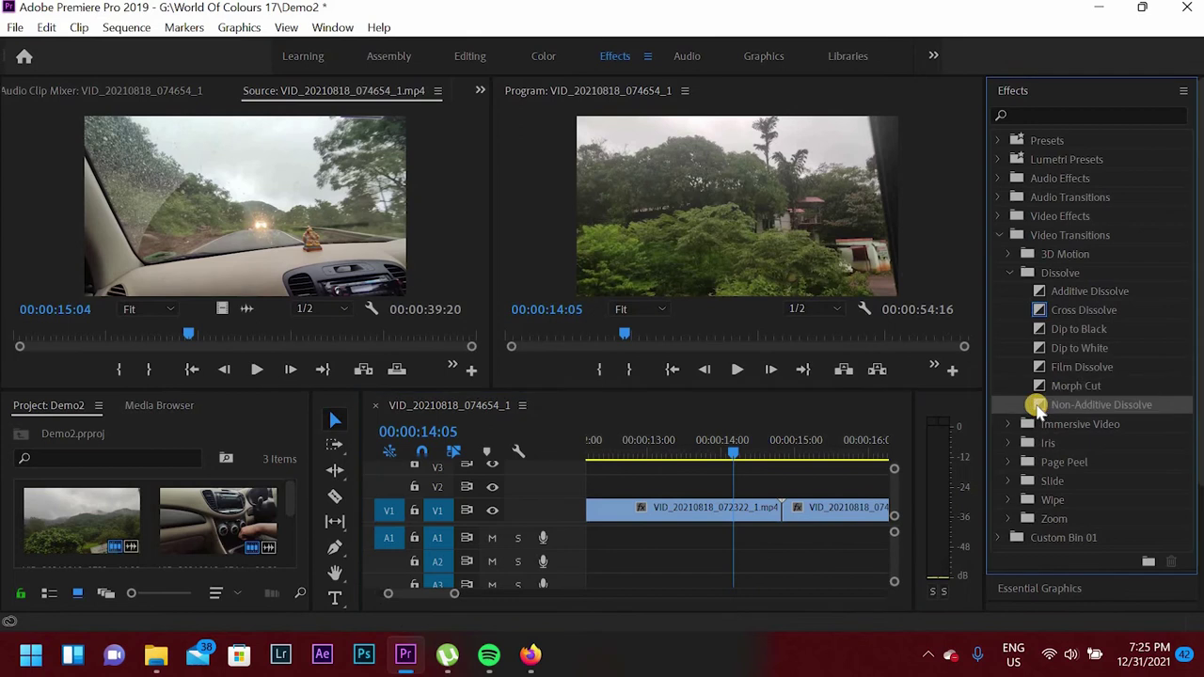
drag(784, 514, 758, 530)
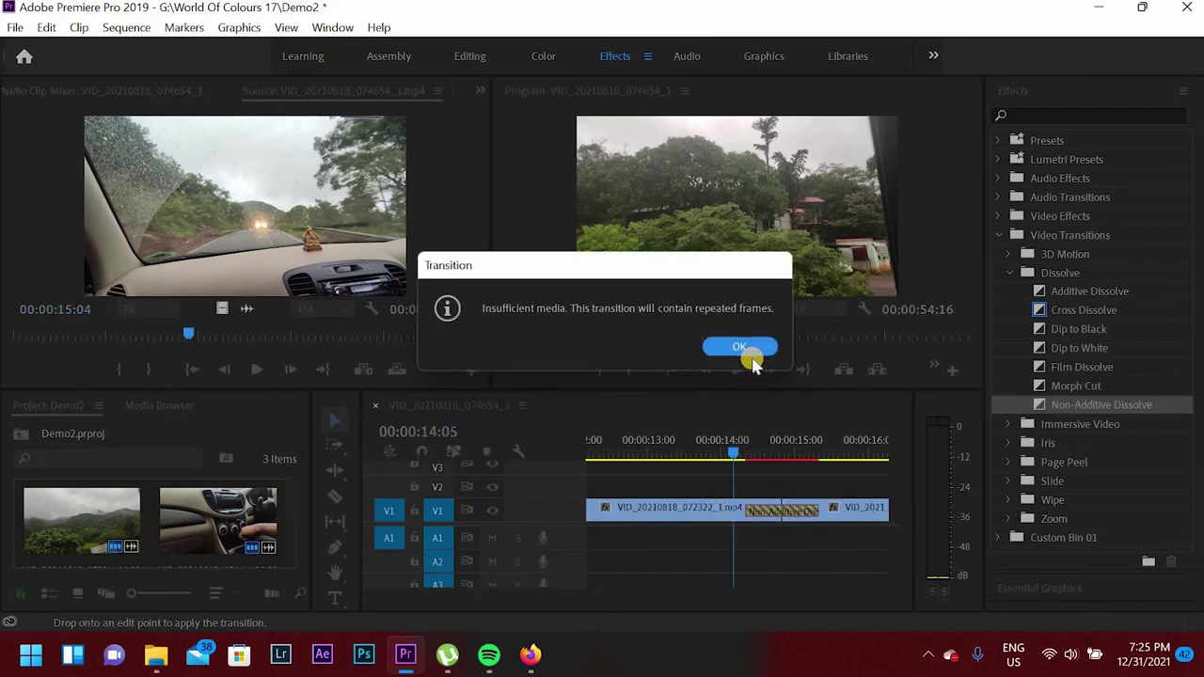
click(746, 351)
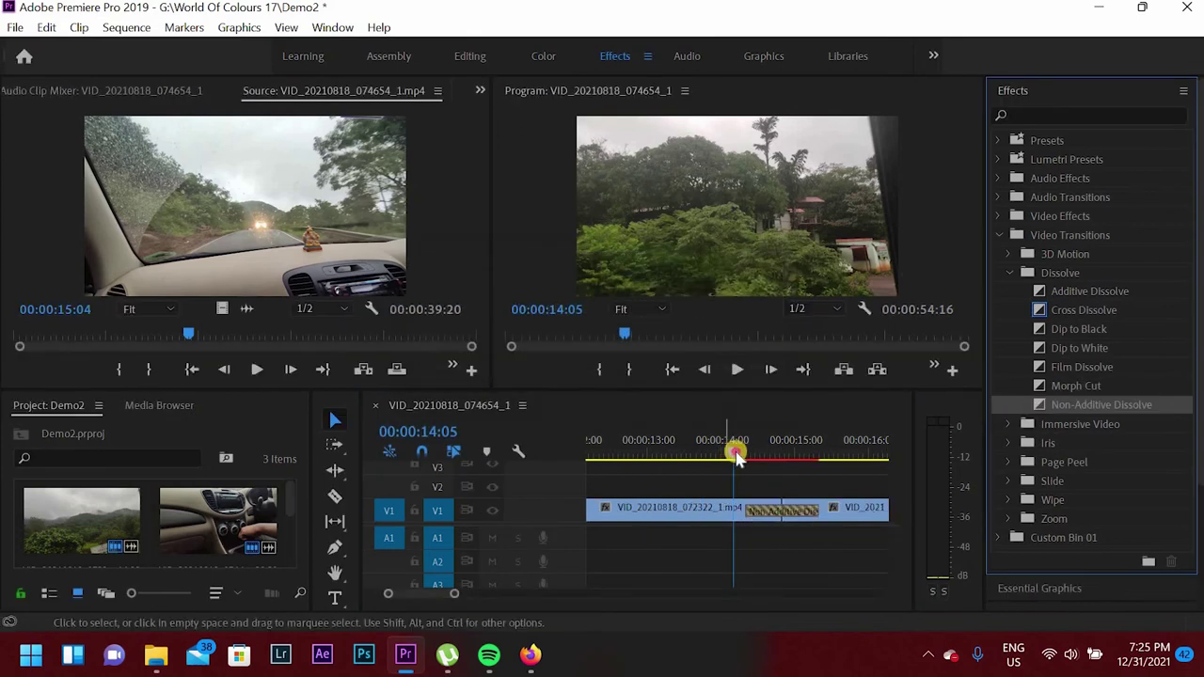
Step: Play the sequence from just before the cut through the Non-Additive Dissolve
mouse_move(737, 457)
mouse_down()
mouse_move(758, 457)
mouse_move(730, 456)
mouse_up()
click(737, 371)
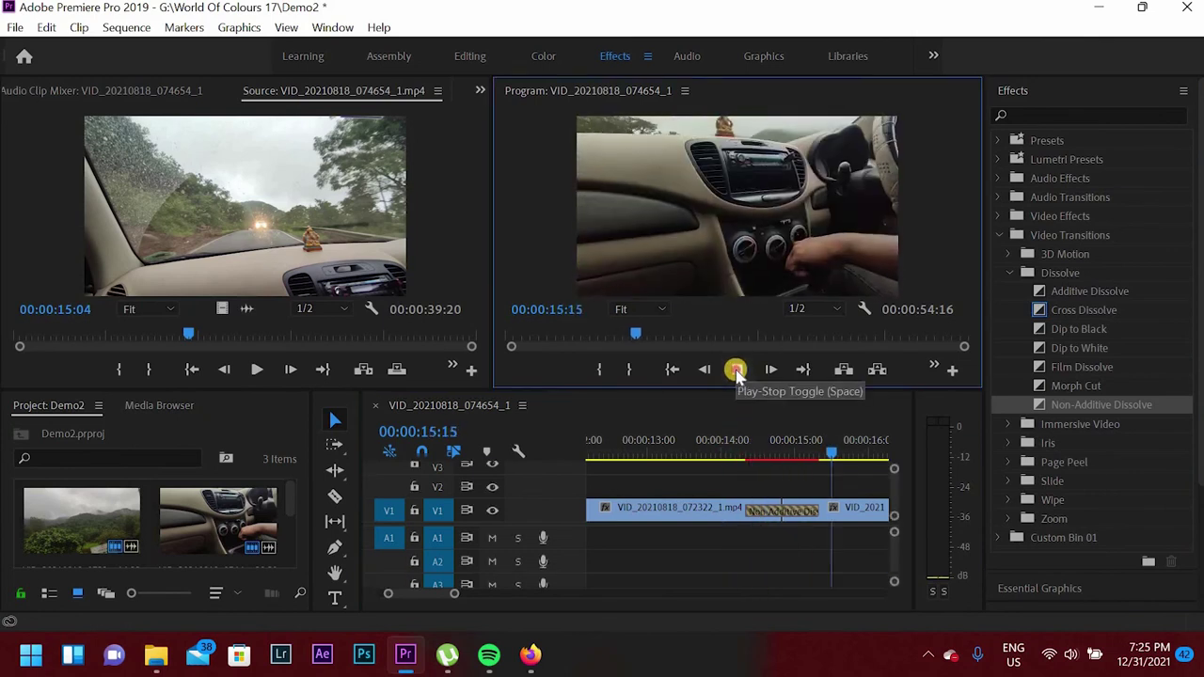
click(737, 371)
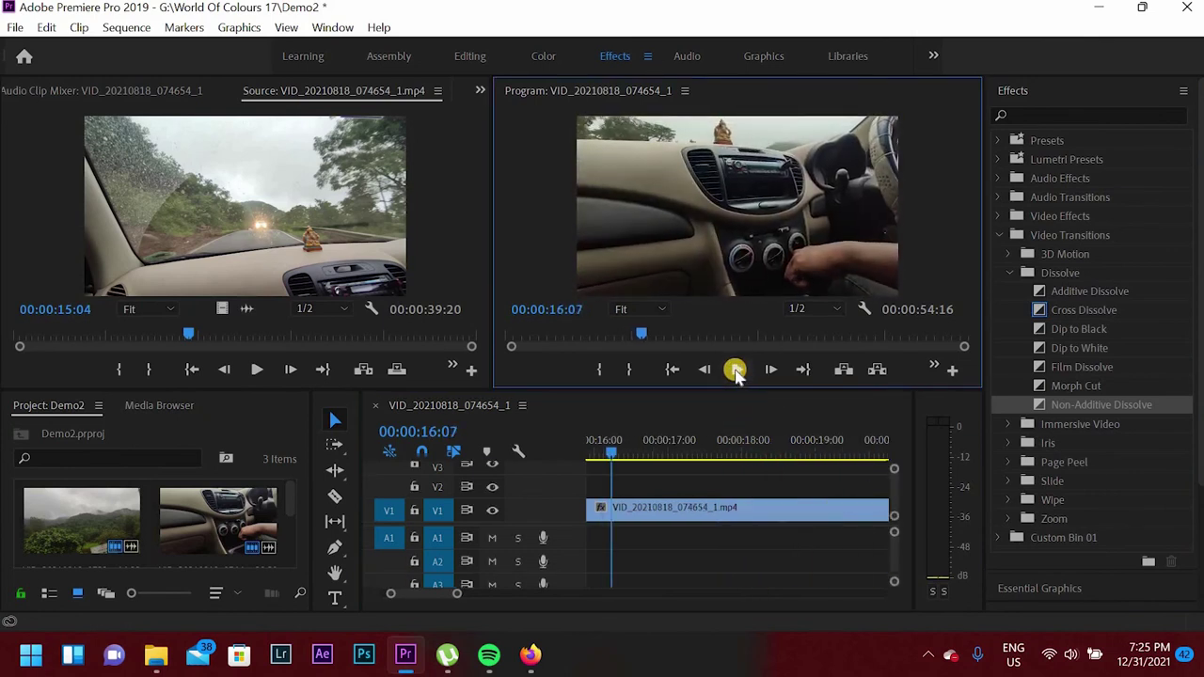